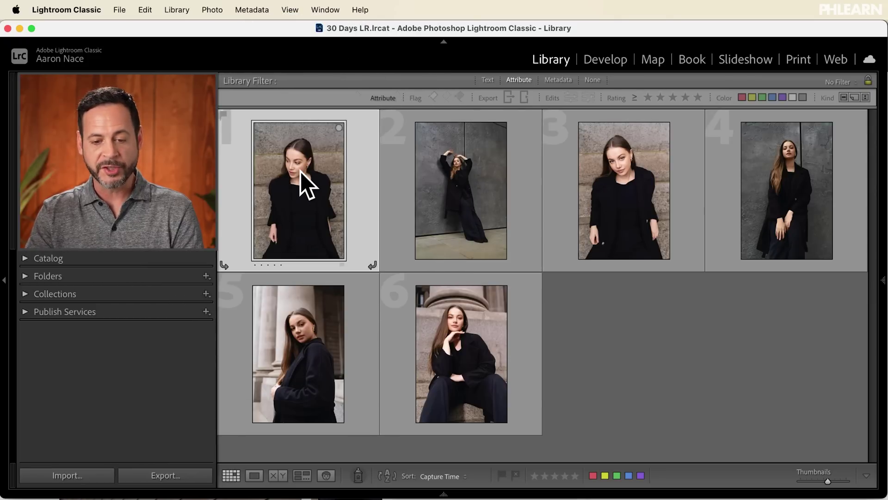
# Create a virtual copy of the first portrait in the library grid.
pyautogui.rightClick(301, 172)
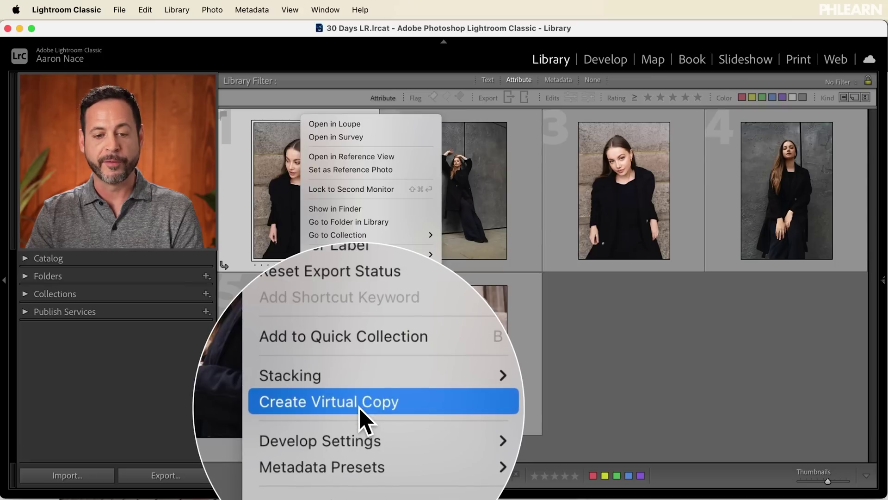
pyautogui.click(360, 410)
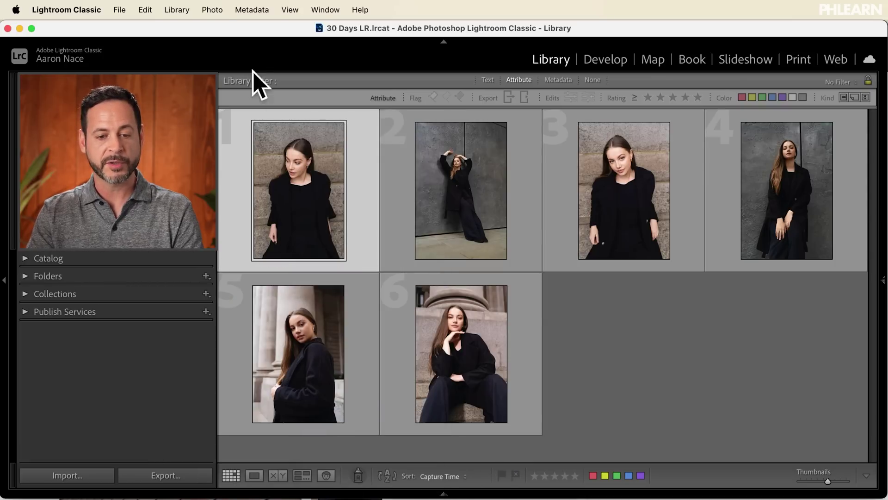
pyautogui.click(212, 9)
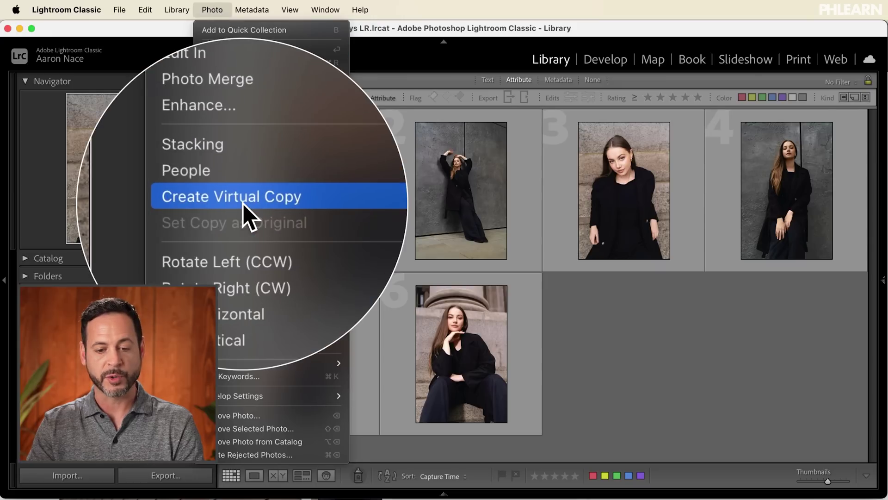
pyautogui.click(242, 203)
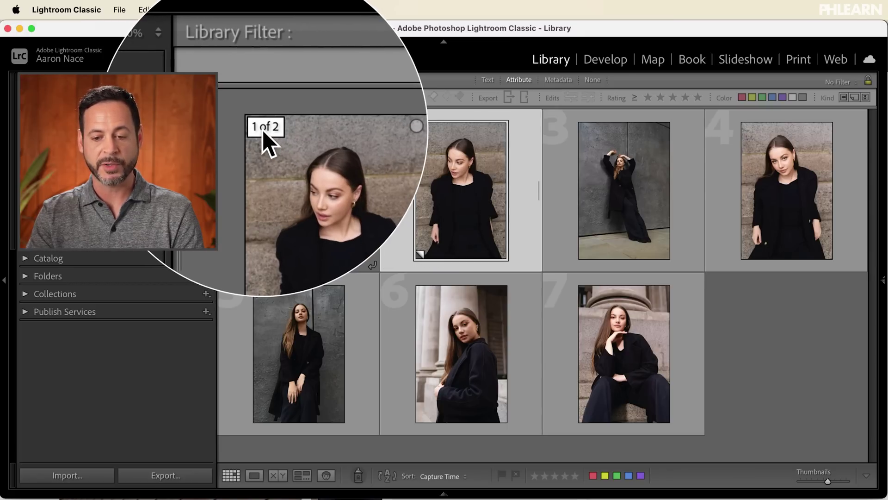
# Collapse and re-expand the stack containing the first portrait and its virtual copy.
pyautogui.click(262, 130)
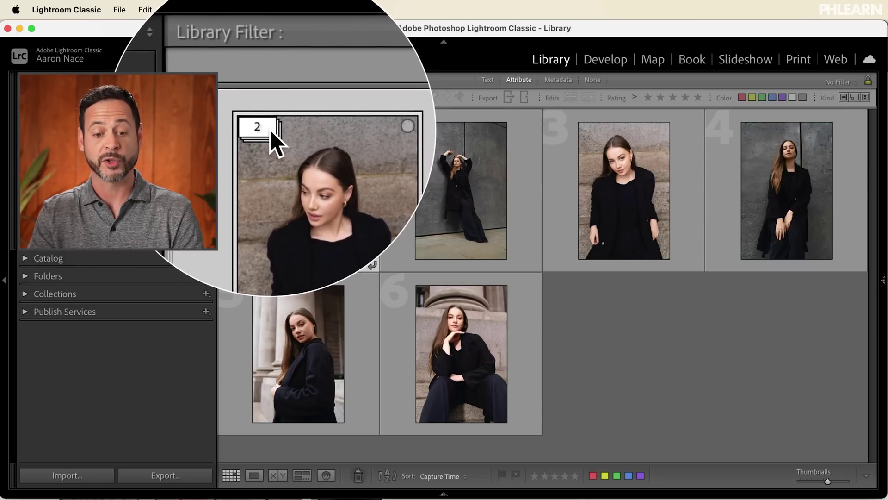
pyautogui.click(265, 129)
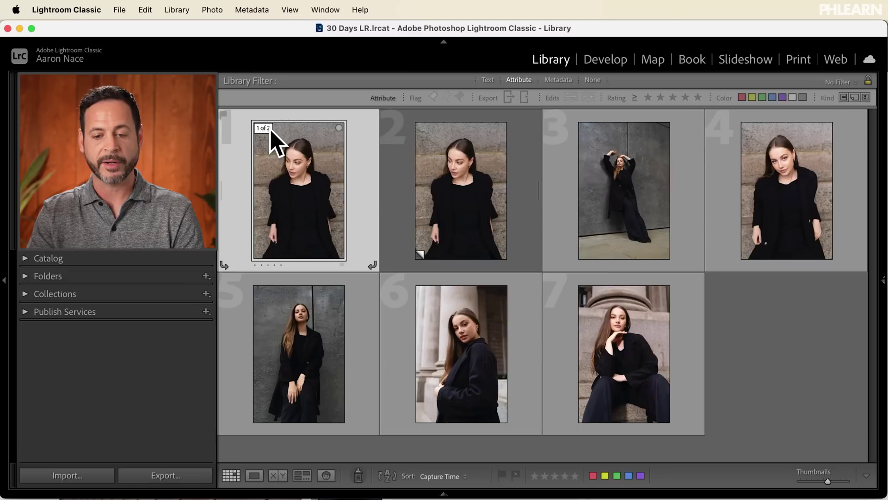
pyautogui.click(270, 130)
pyautogui.click(269, 130)
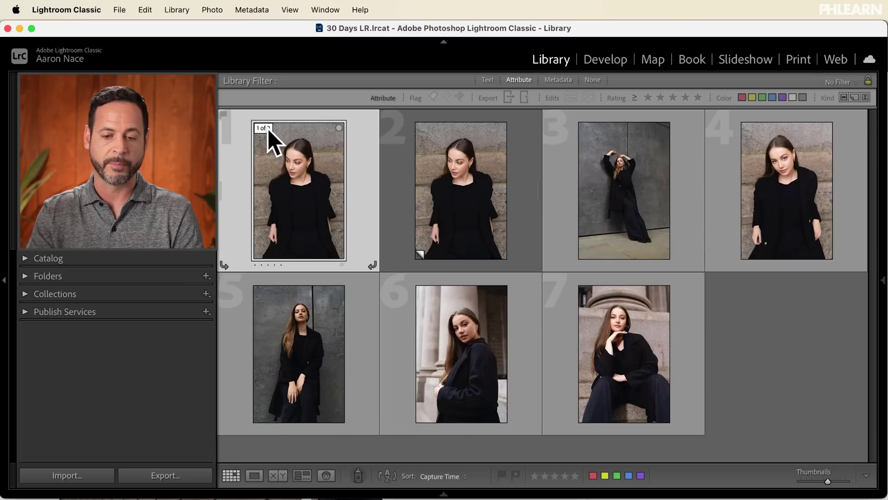
pyautogui.click(268, 131)
pyautogui.click(268, 130)
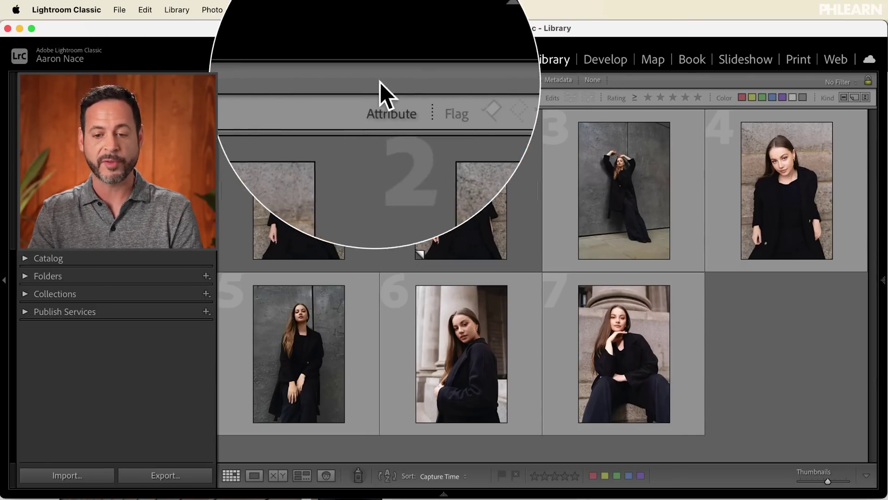
# Toggle the library filter bar off and on again, keeping its Attribute filters displayed.
pyautogui.click(511, 82)
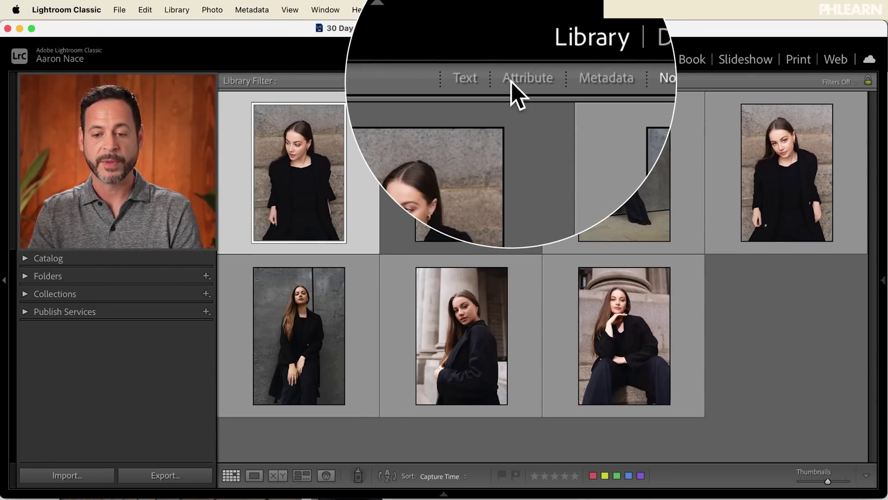
pyautogui.click(511, 82)
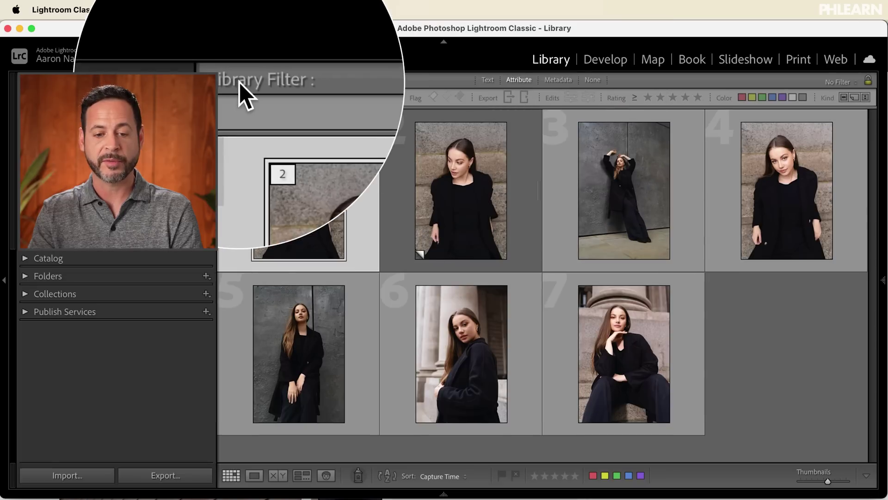
pyautogui.click(282, 10)
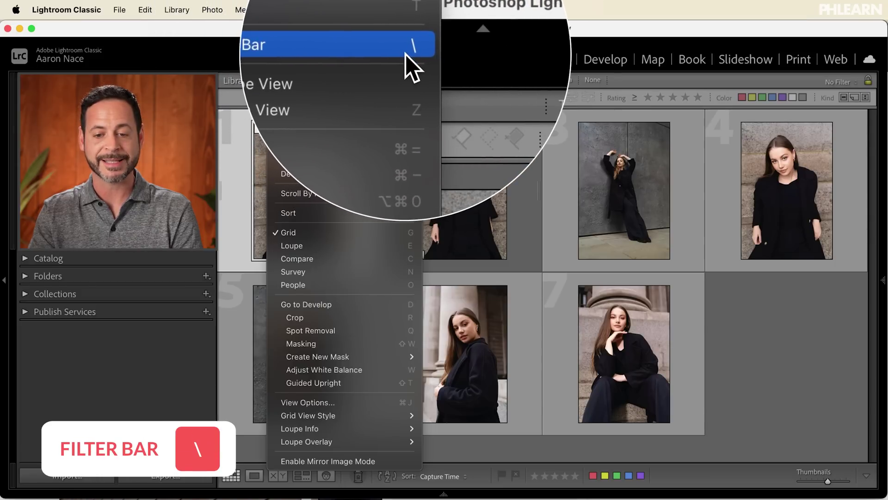
pyautogui.click(426, 59)
pyautogui.press('\\')
pyautogui.press('\\')
pyautogui.press('\\')
pyautogui.press('\\')
pyautogui.press('j')
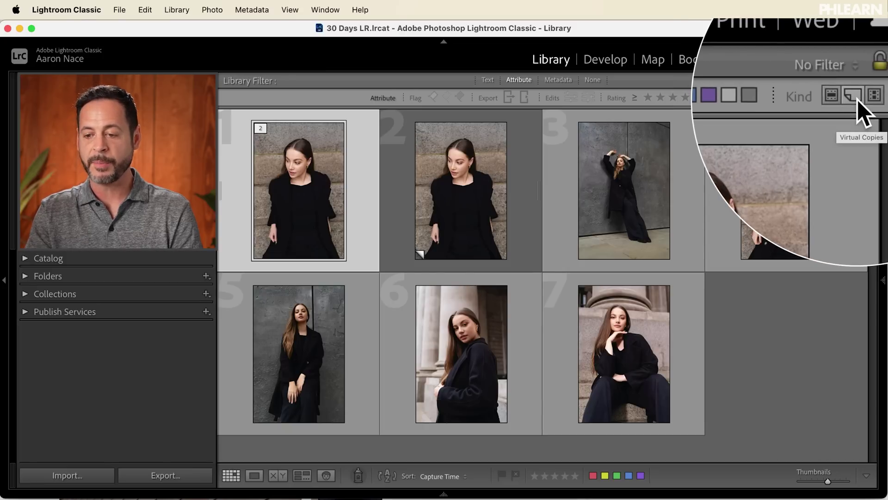
# Filter the photos by kind, showing virtual copies and original photos in turn, and clear the kind filter.
pyautogui.click(858, 99)
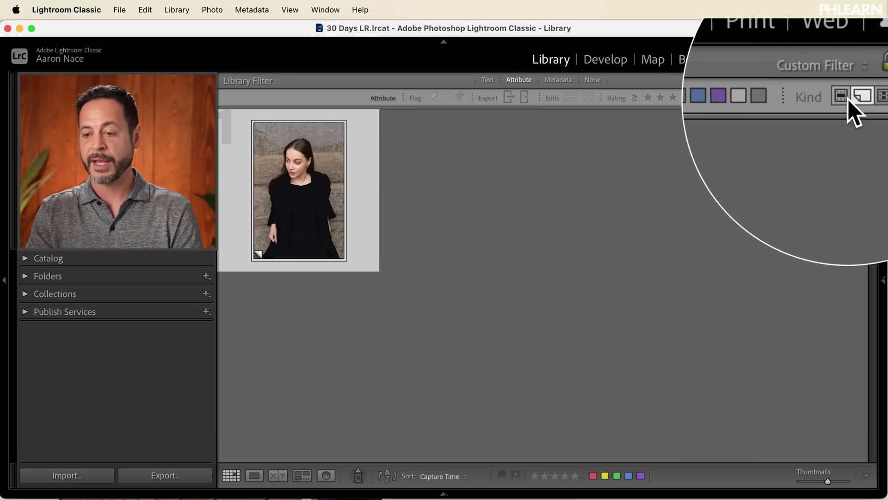
pyautogui.click(849, 99)
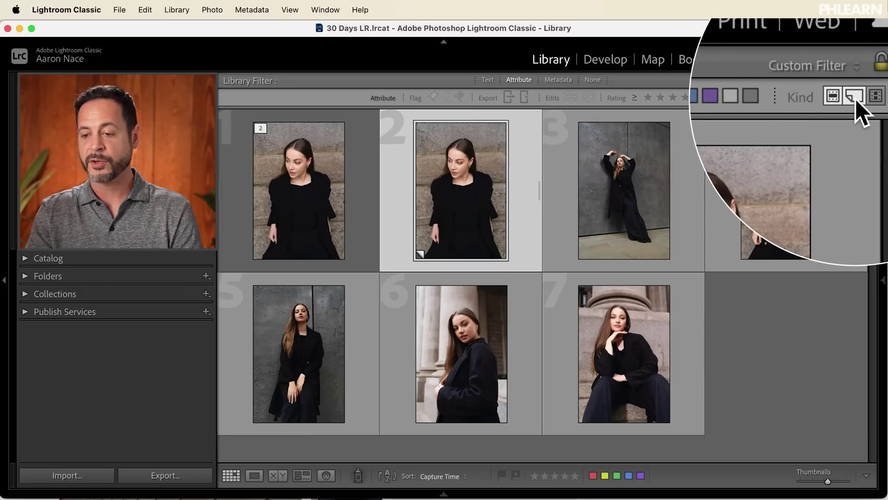
pyautogui.click(856, 99)
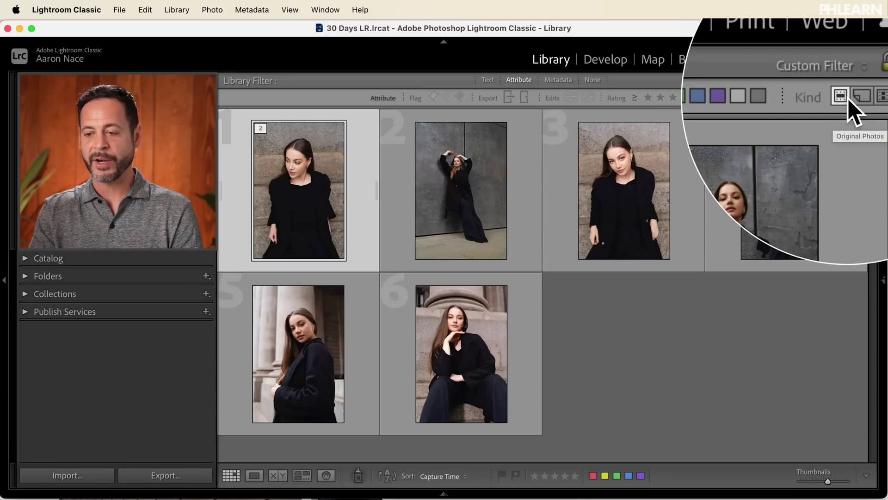
pyautogui.click(841, 96)
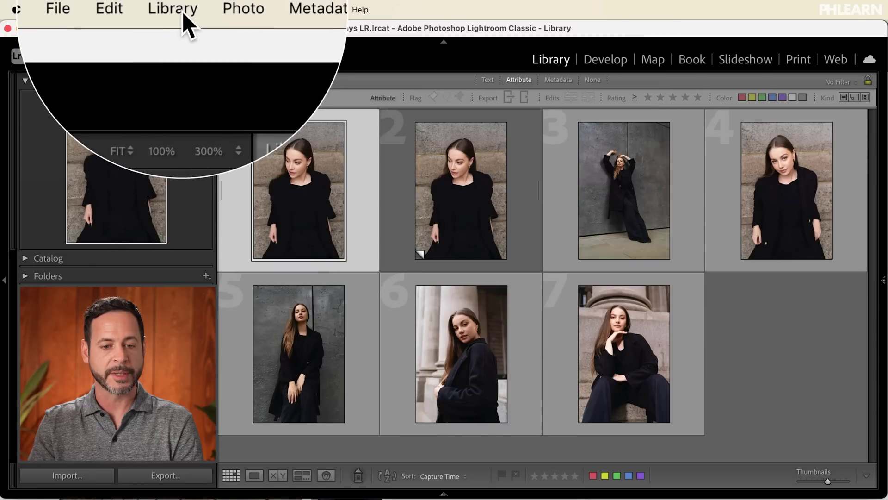
pyautogui.click(182, 12)
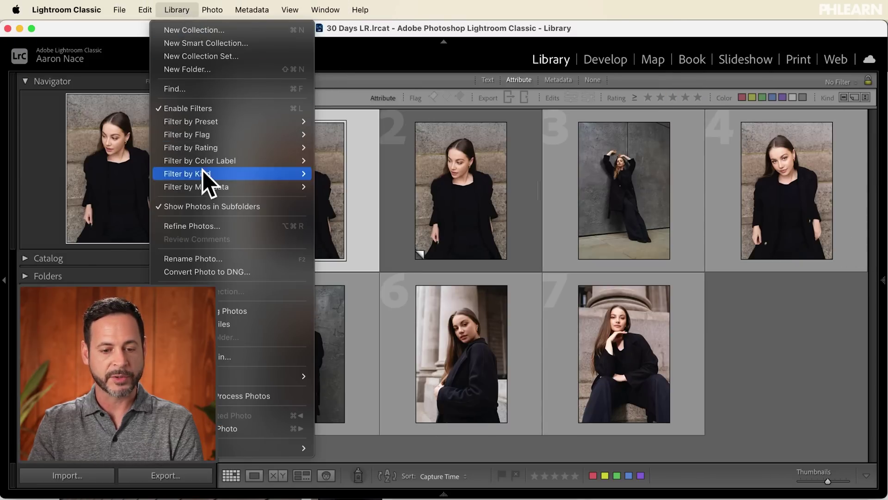
pyautogui.moveTo(203, 174)
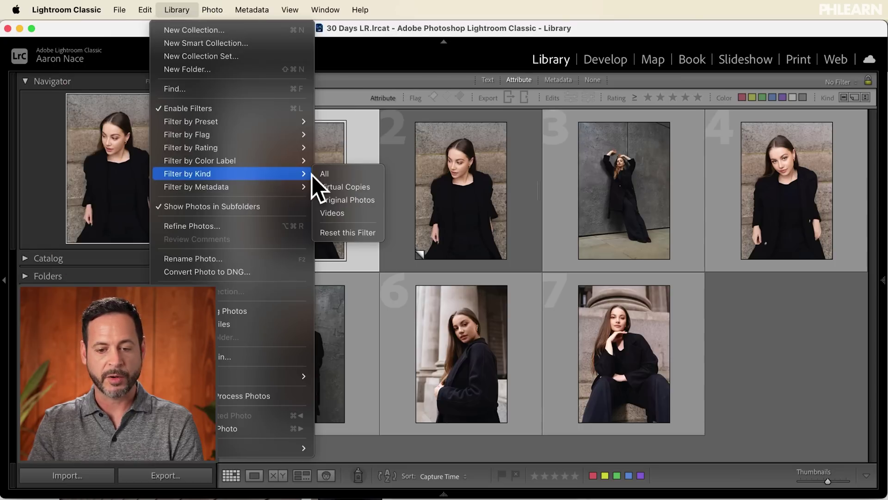
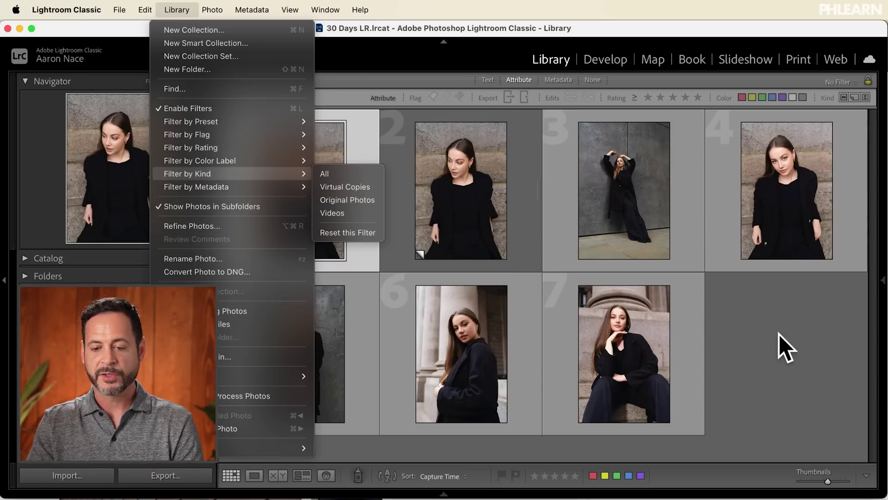
# Open the first portrait's virtual copy in the Develop module and convert it to black and white.
pyautogui.click(465, 182)
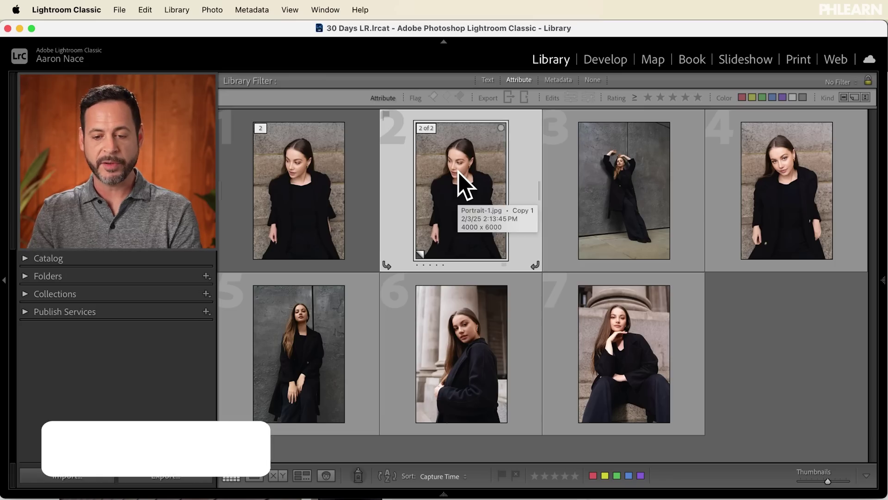
pyautogui.press('d')
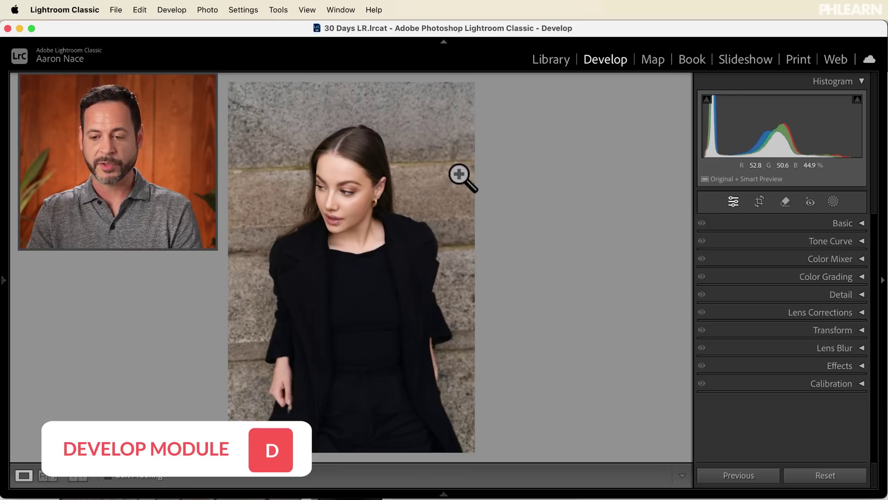
pyautogui.click(842, 224)
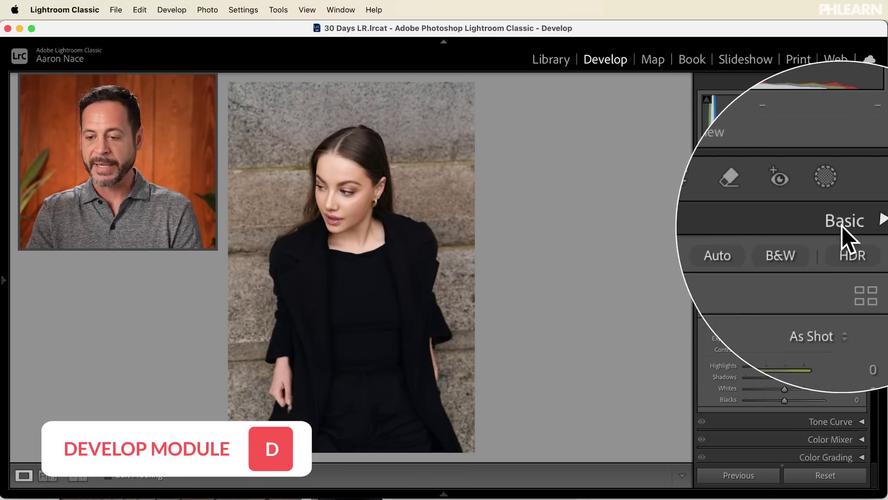
pyautogui.click(807, 241)
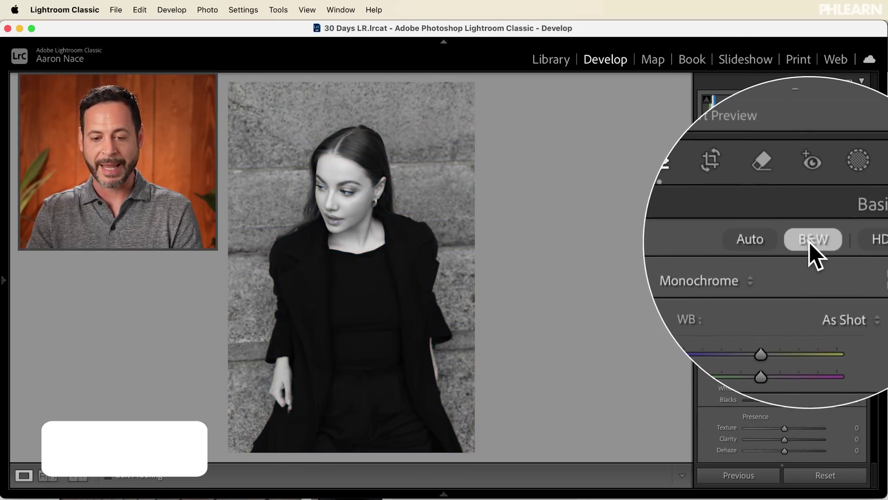
pyautogui.click(813, 225)
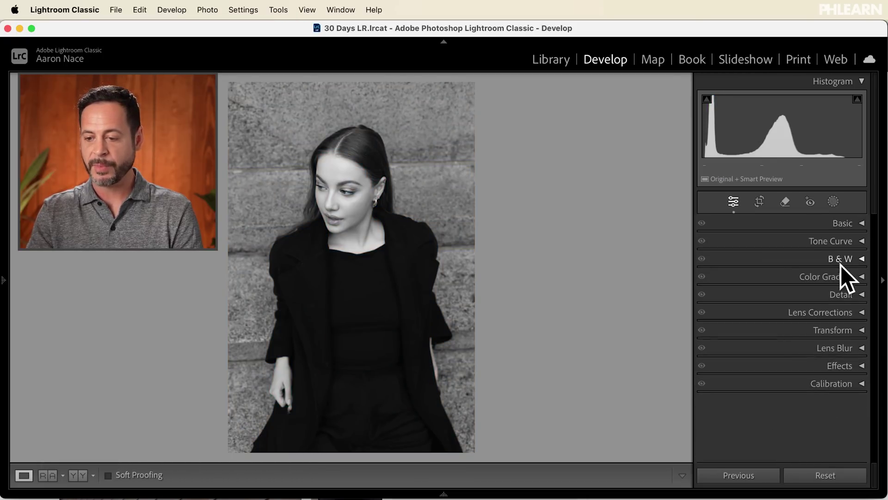
# Set the Black & White Mix to Red -5, Orange -20, Yellow -36, Green -18, Aqua -29, Blue +29 and Purple -53.
pyautogui.click(841, 260)
pyautogui.moveTo(789, 287); pyautogui.dragTo(770, 355)
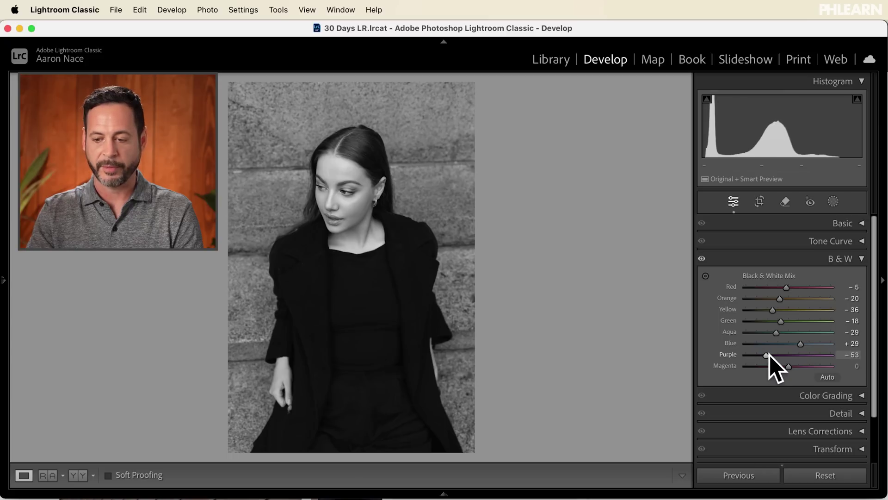
pyautogui.click(847, 263)
# Set the virtual copy's Contrast to -50 and return to the library grid.
pyautogui.click(839, 225)
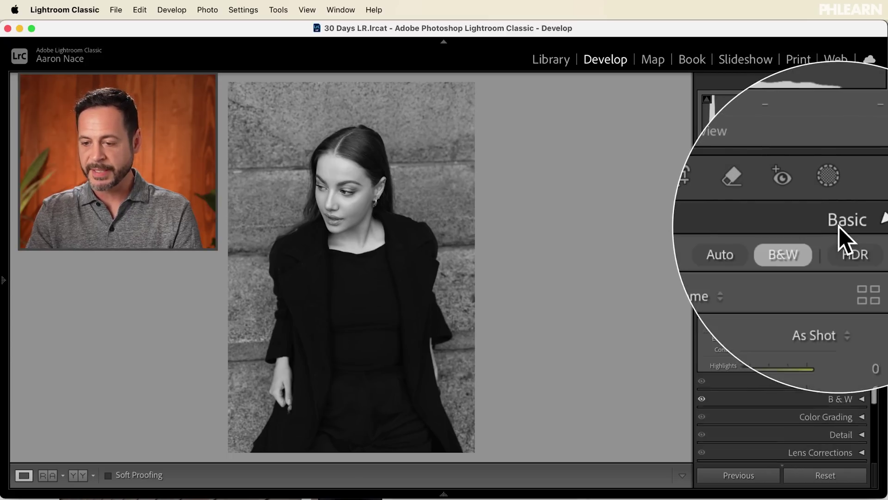
pyautogui.moveTo(785, 350); pyautogui.dragTo(765, 351)
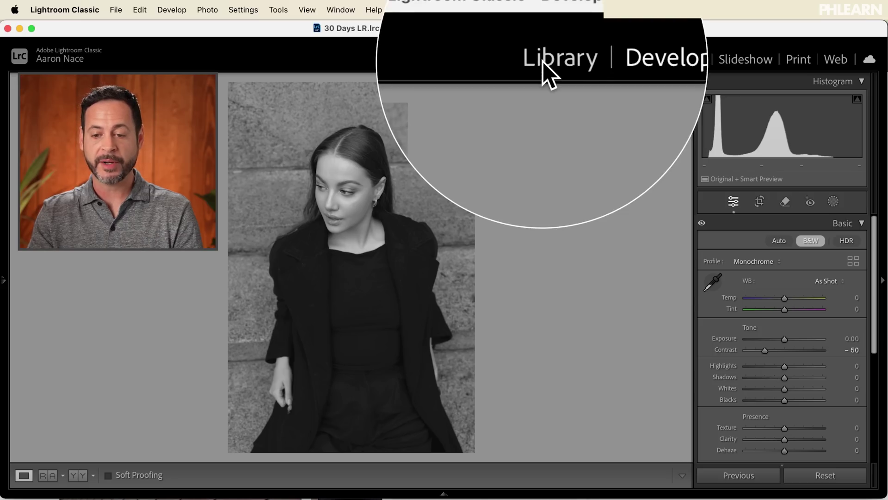
pyautogui.click(543, 64)
pyautogui.click(307, 188)
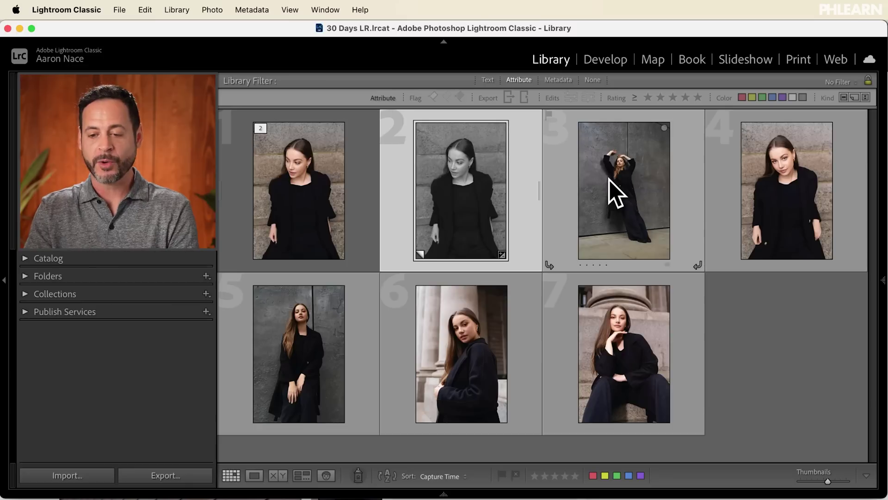
# Create virtual copies of the third through seventh photos in the grid together.
pyautogui.click(609, 180)
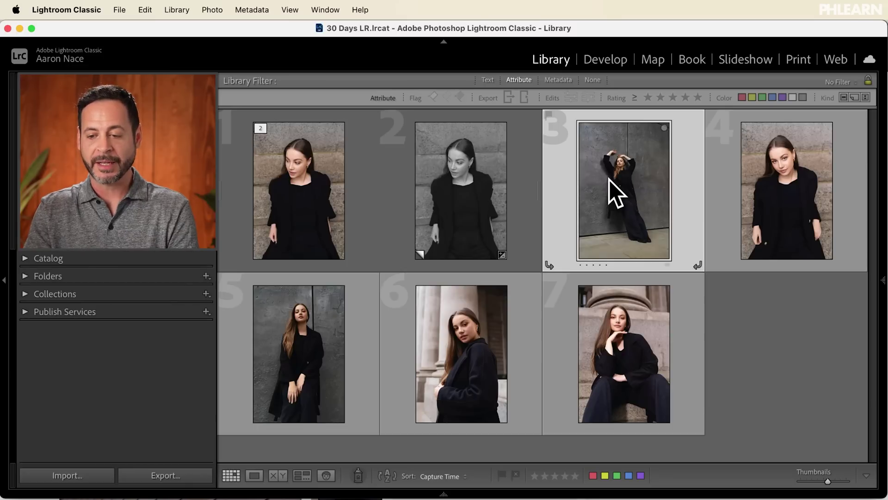
pyautogui.keyDown('shift'); pyautogui.click(779, 174); pyautogui.keyUp('shift')
pyautogui.keyDown('shift'); pyautogui.click(468, 323); pyautogui.keyUp('shift')
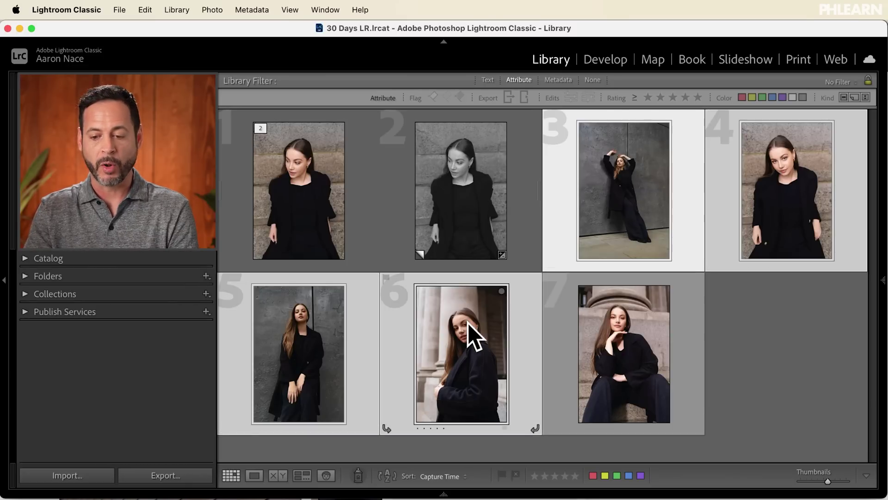
pyautogui.keyDown('shift'); pyautogui.click(568, 329); pyautogui.keyUp('shift')
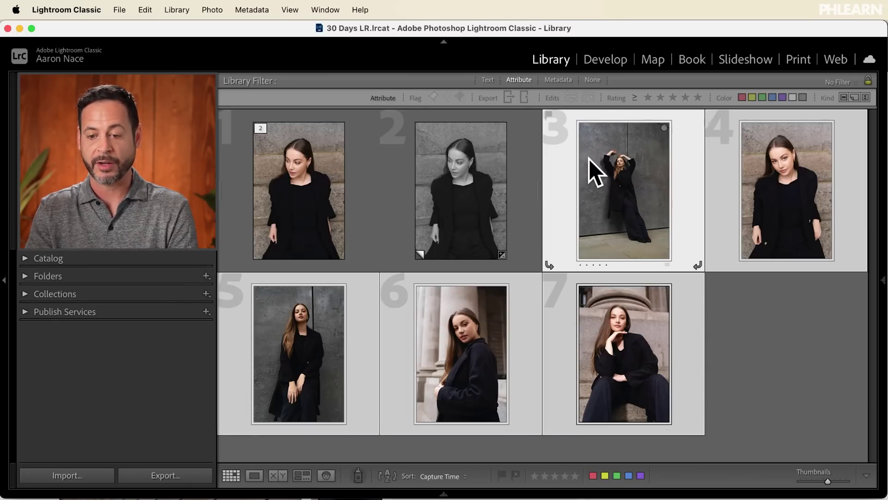
pyautogui.click(212, 9)
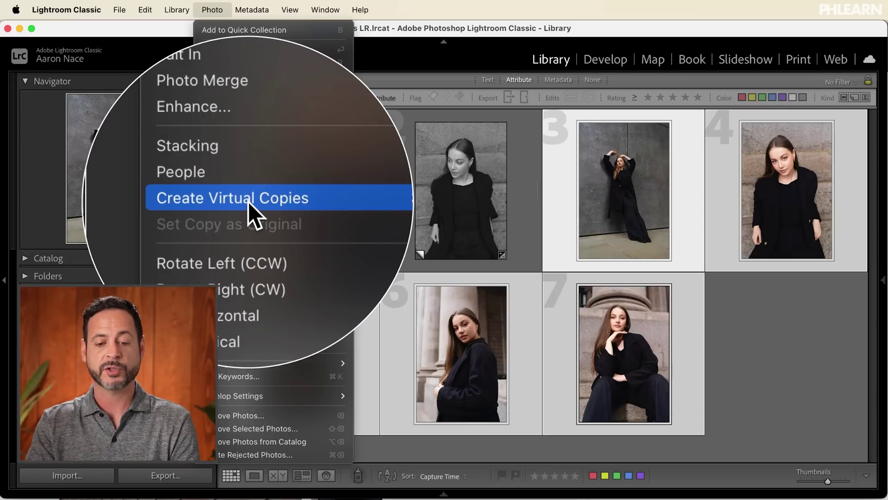
pyautogui.click(250, 212)
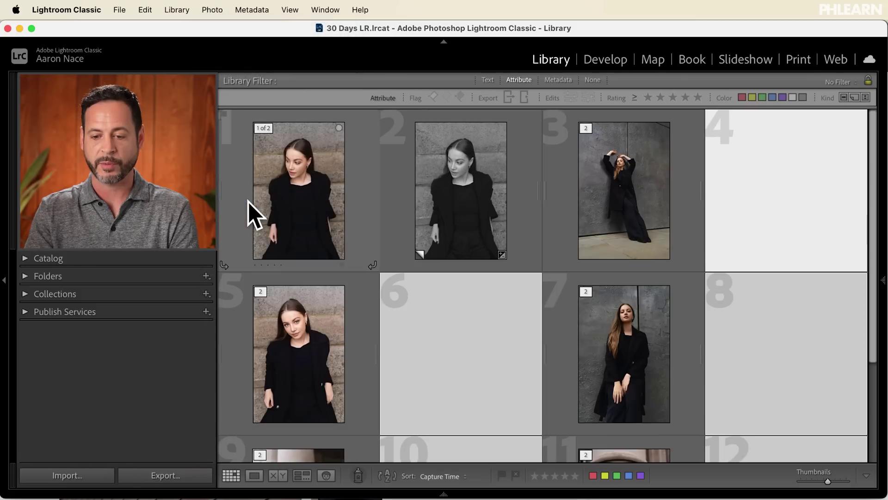
pyautogui.scroll(-5, 646, 254)
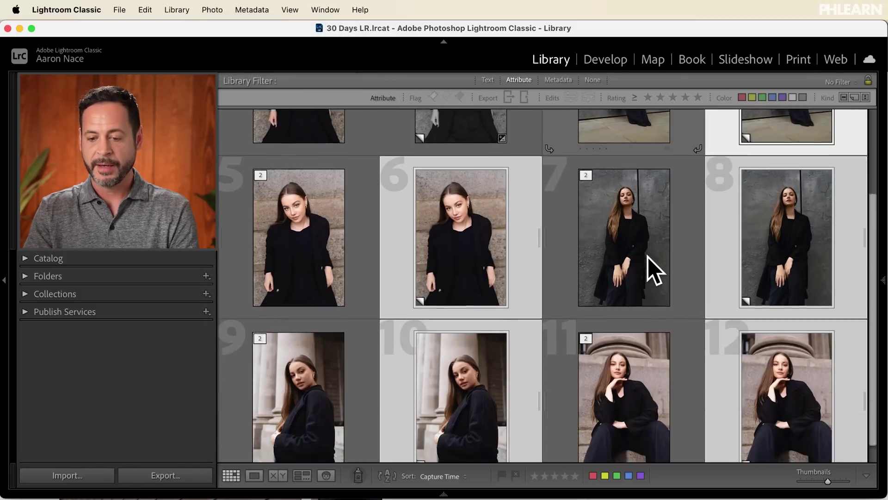
pyautogui.scroll(2, 648, 257)
pyautogui.scroll(2, 648, 257)
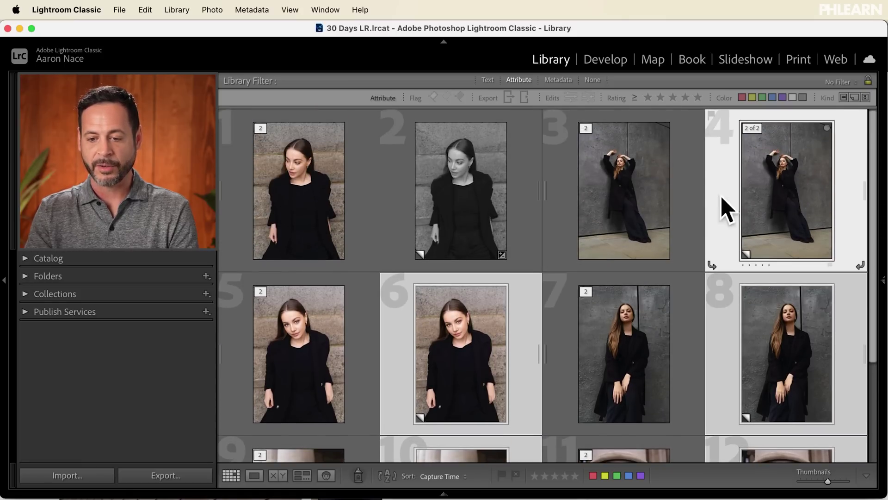
# Review the virtual copies beside their originals in the grid and deselect all photos.
pyautogui.scroll(-4, 468, 316)
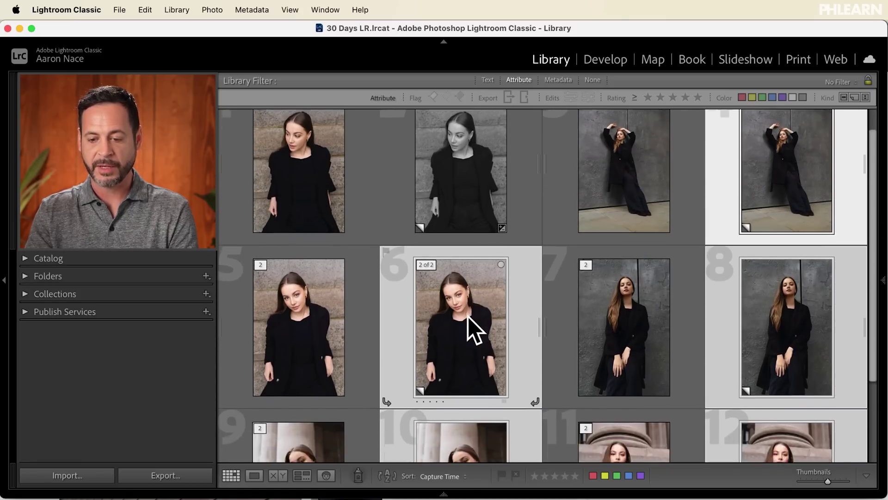
pyautogui.scroll(4, 468, 317)
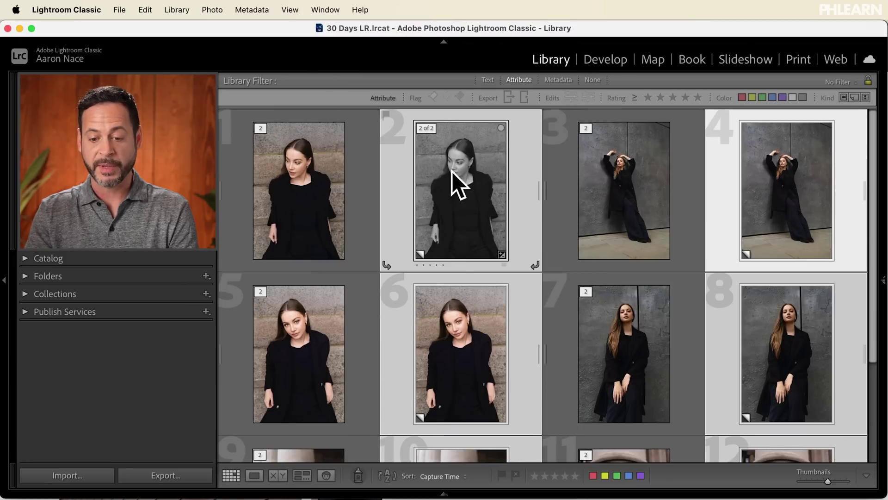
pyautogui.click(459, 339)
pyautogui.scroll(-3, 459, 340)
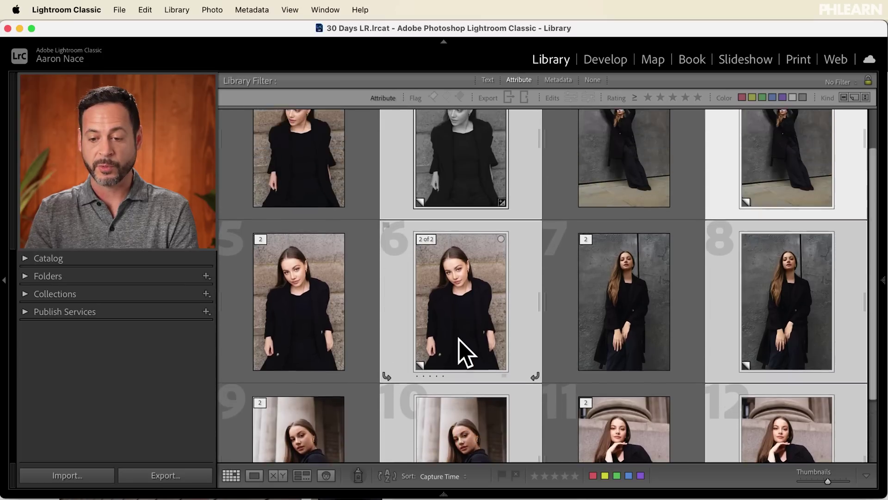
pyautogui.scroll(3, 459, 340)
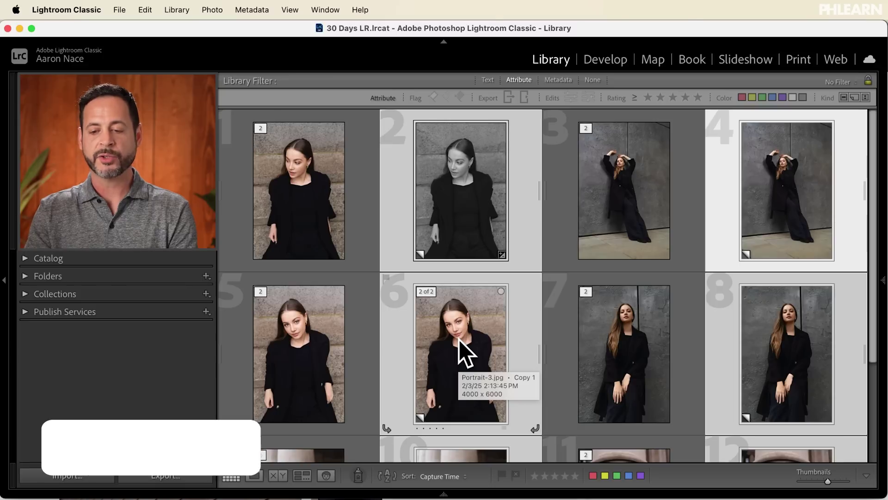
pyautogui.press('super+d')
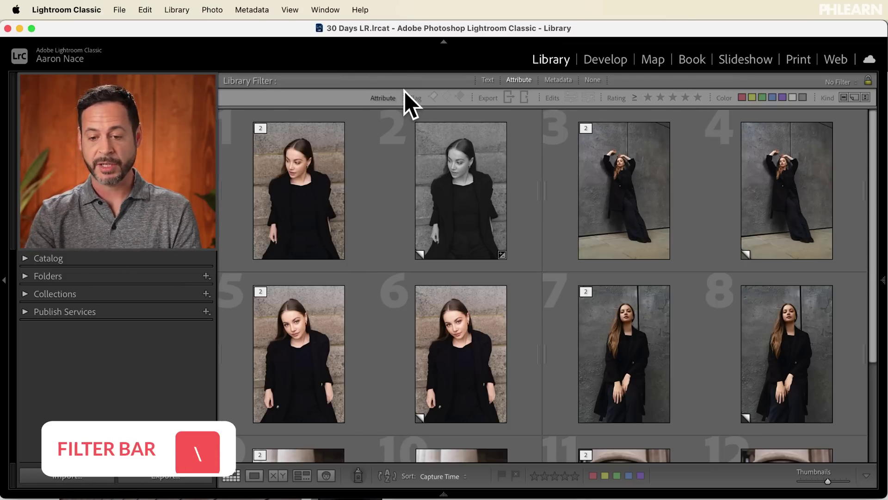
# Hide and show the filter bar again, and filter the grid to virtual copies only with nothing selected.
pyautogui.press('\\')
pyautogui.press('\\')
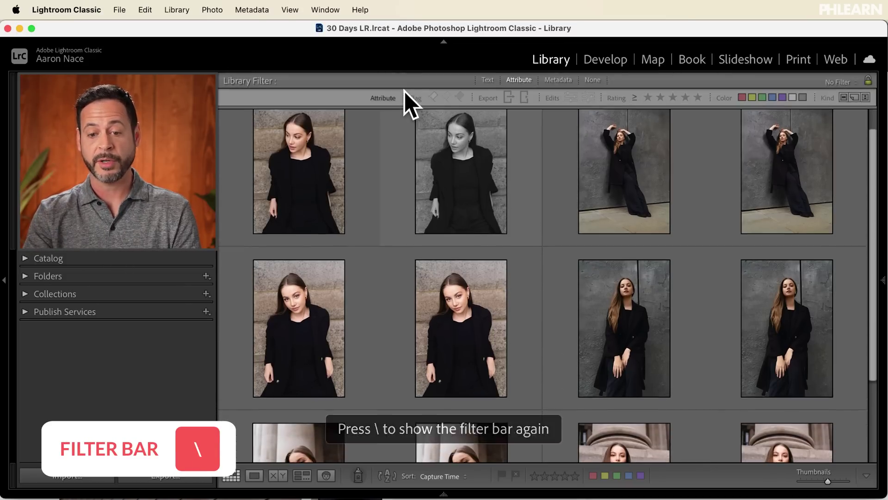
pyautogui.press('\\')
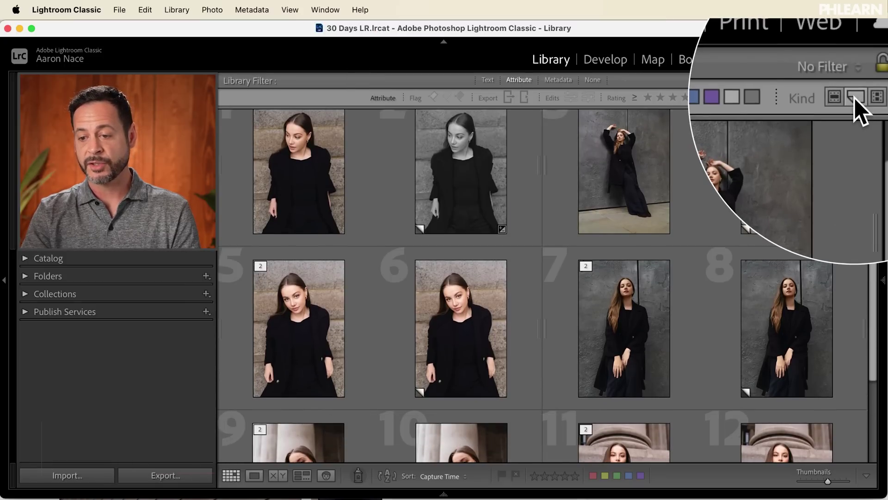
pyautogui.click(854, 98)
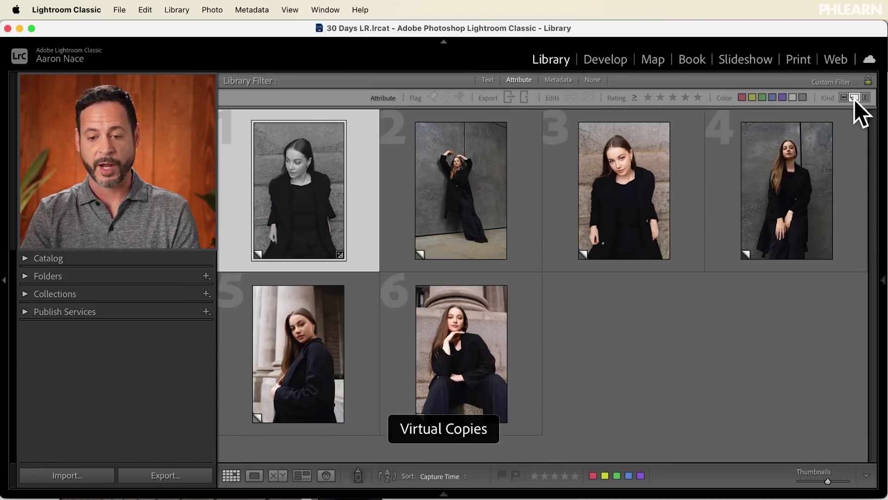
pyautogui.click(709, 331)
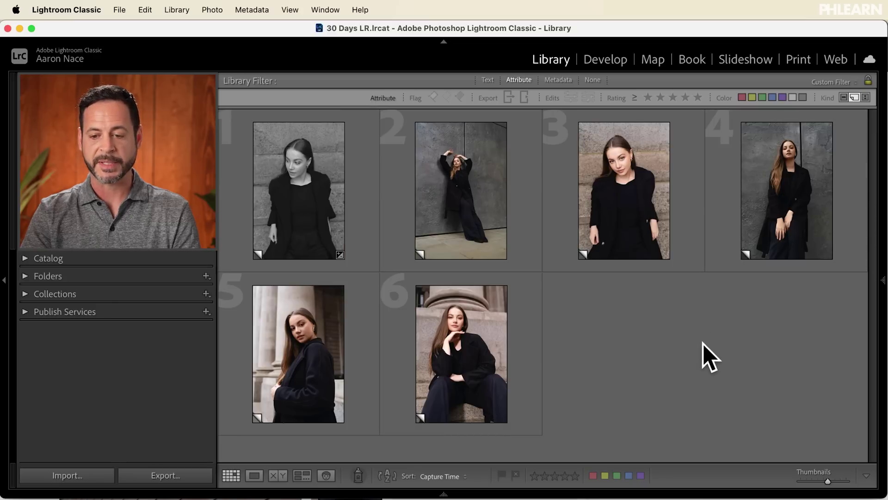
# Examine the library's Filter by Kind options and leave the current choice as it is.
pyautogui.click(176, 10)
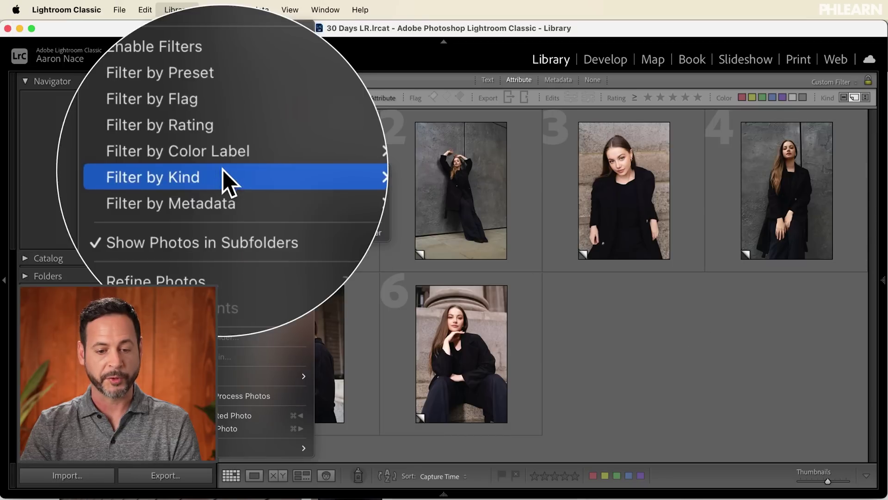
pyautogui.moveTo(224, 169)
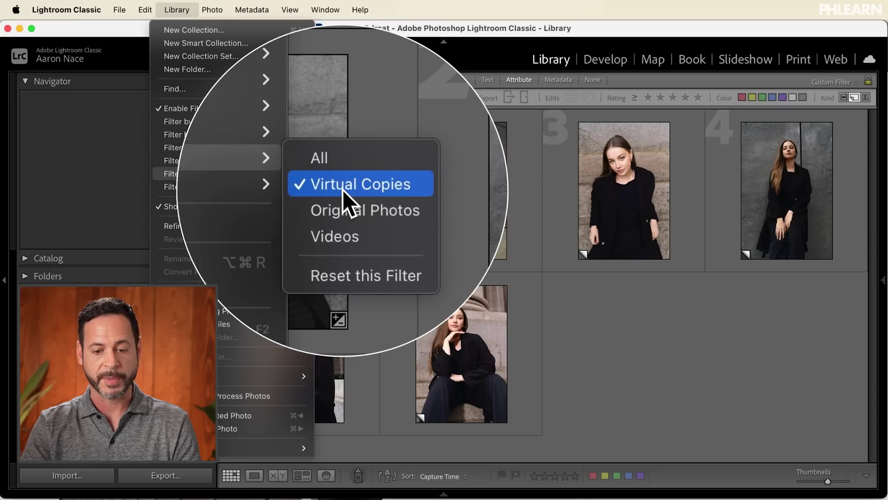
pyautogui.click(546, 296)
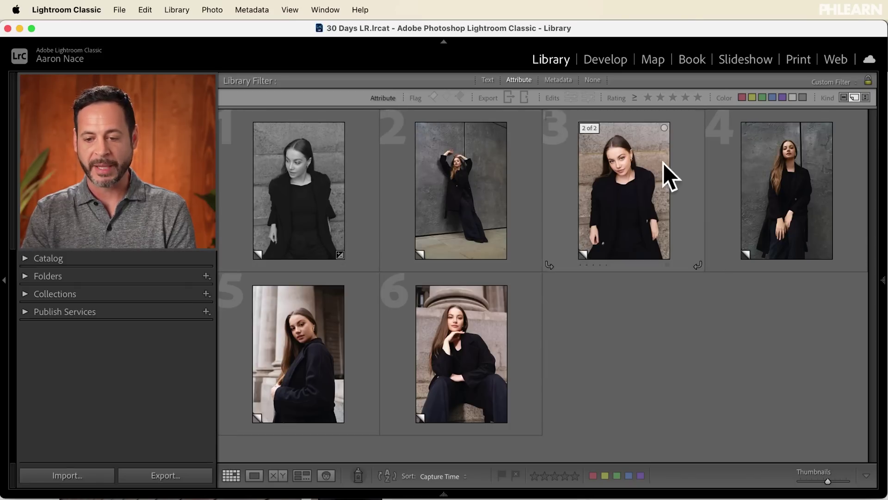
# Select all six virtual copies and synchronize the first copy's black-and-white settings to them, leaving every checked setting included.
pyautogui.click(295, 174)
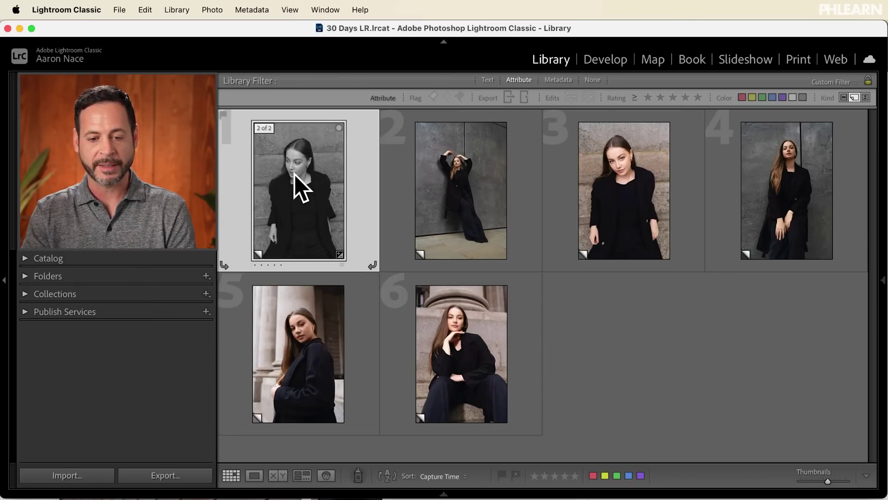
pyautogui.keyDown('shift'); pyautogui.click(460, 348); pyautogui.keyUp('shift')
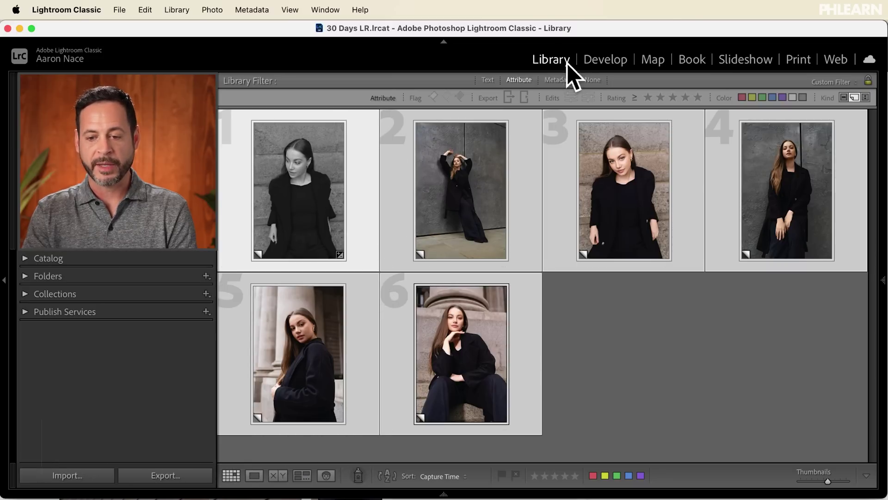
pyautogui.moveTo(884, 296)
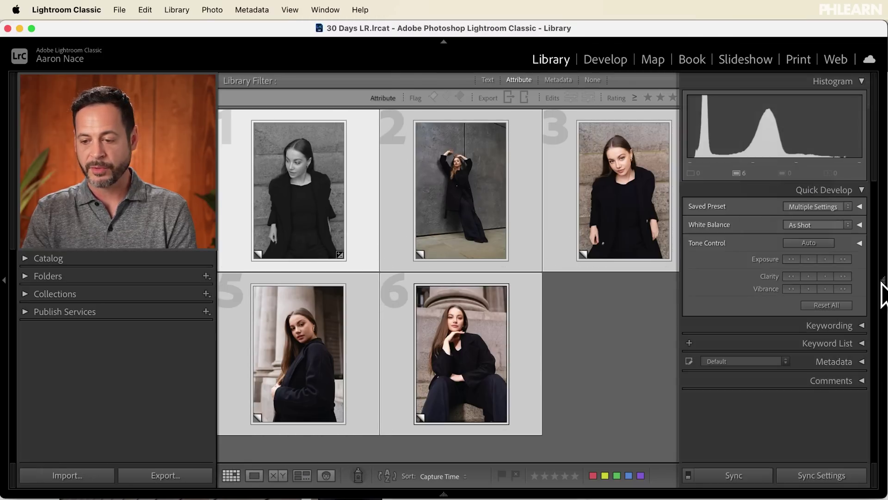
pyautogui.click(819, 476)
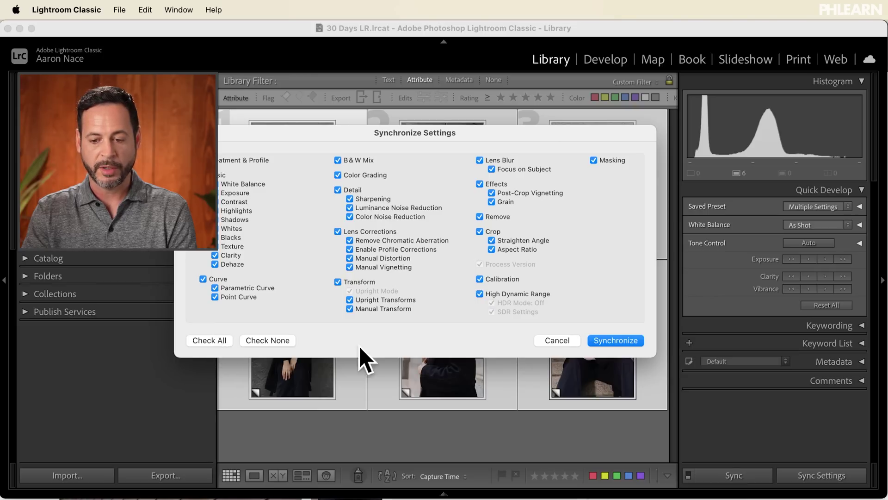
pyautogui.click(620, 341)
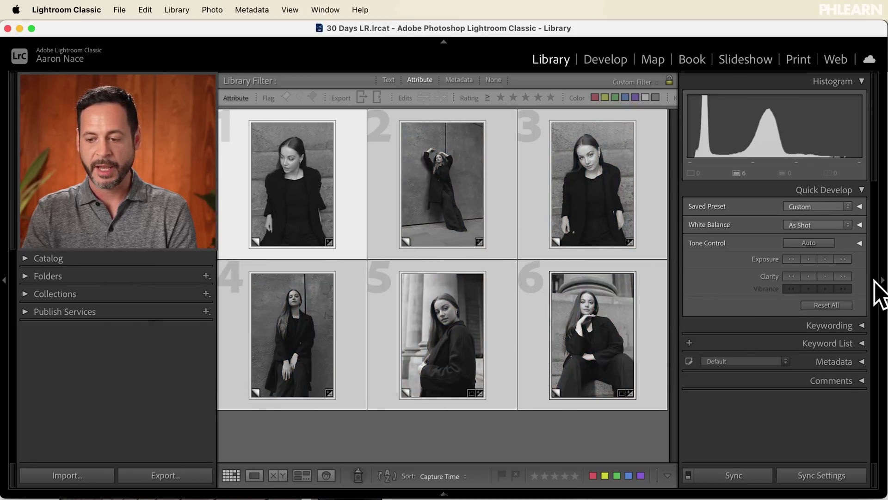
pyautogui.click(884, 291)
pyautogui.click(718, 320)
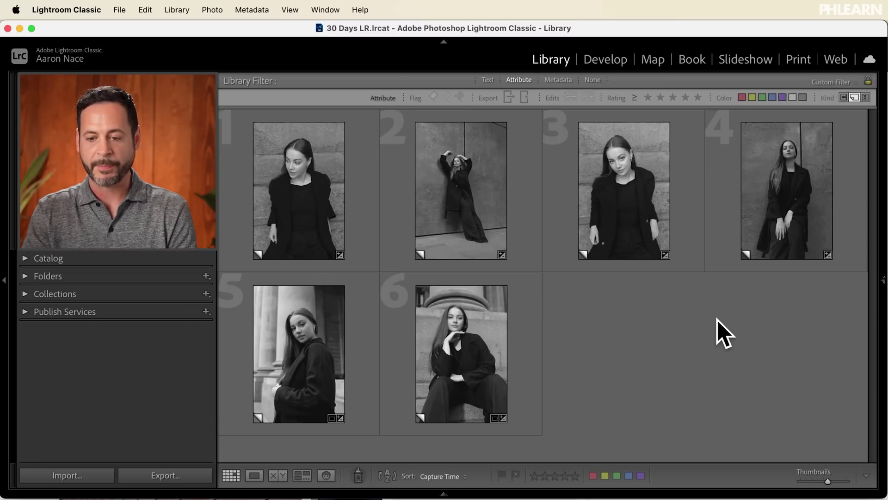
# Include the original photos in the kind filter and compare the color originals with their black-and-white copies.
pyautogui.click(844, 97)
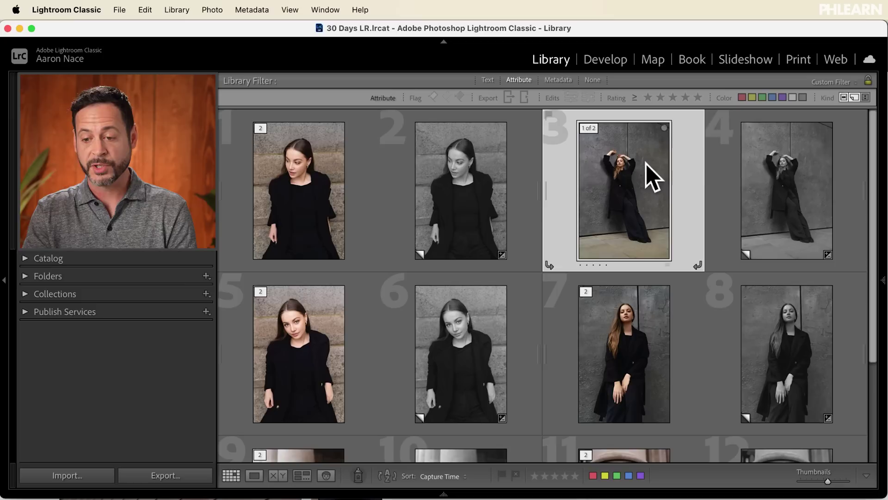
pyautogui.click(753, 171)
pyautogui.click(335, 369)
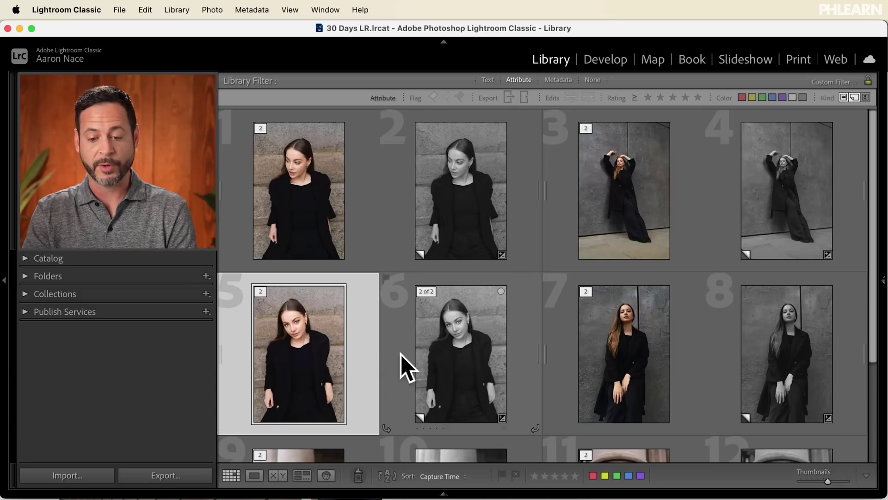
pyautogui.click(426, 361)
pyautogui.scroll(-2, 508, 236)
pyautogui.scroll(2, 509, 235)
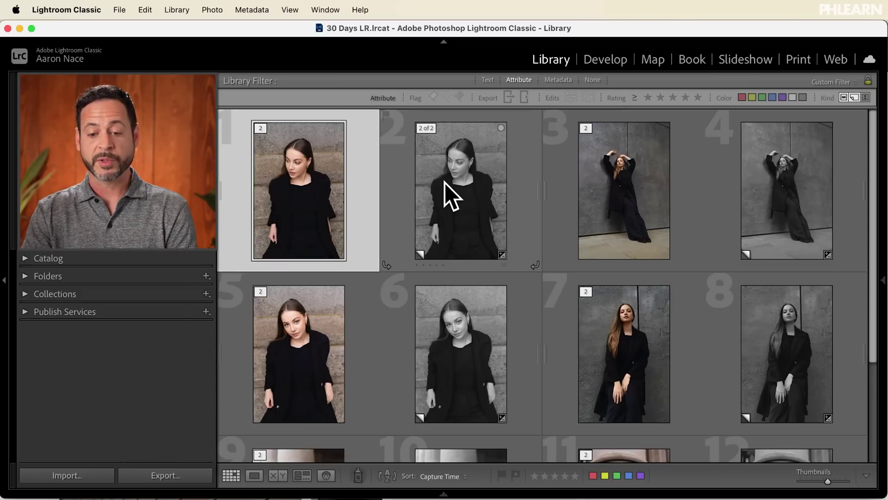
pyautogui.click(448, 183)
pyautogui.scroll(-3, 429, 199)
pyautogui.scroll(3, 429, 199)
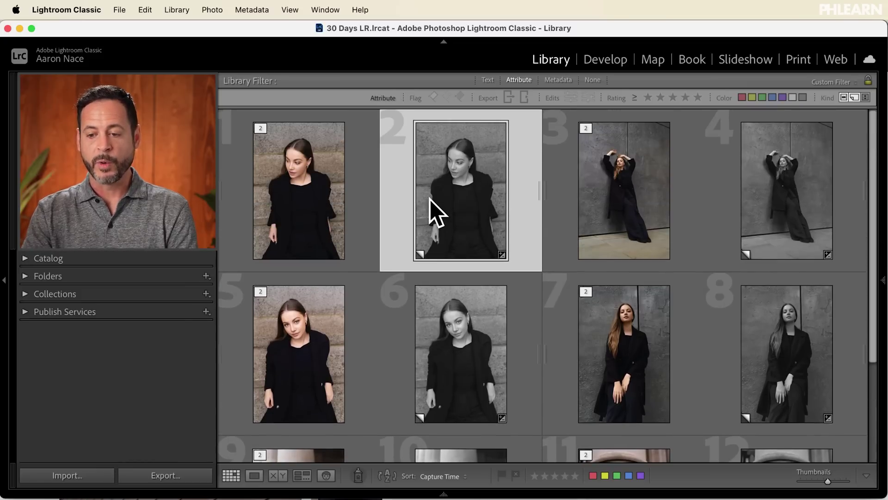
# Switch the kind filter from virtual copies only to original photos only, and clear it.
pyautogui.click(844, 97)
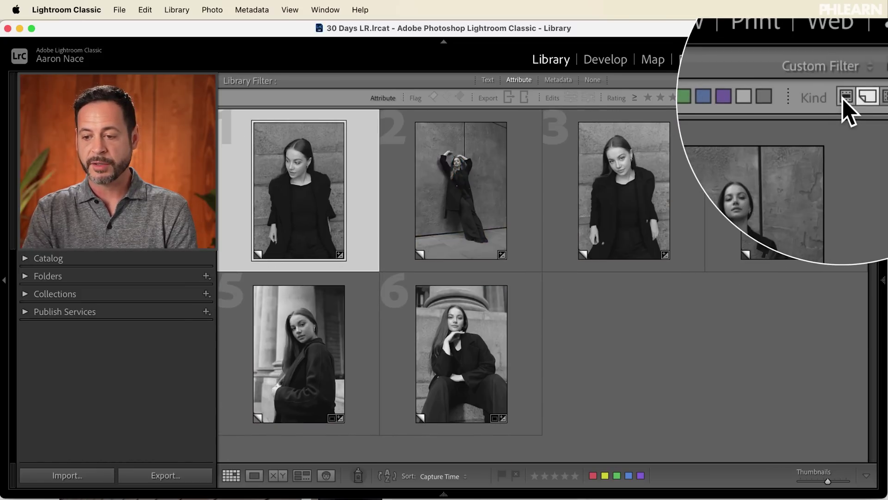
pyautogui.click(855, 100)
pyautogui.click(846, 98)
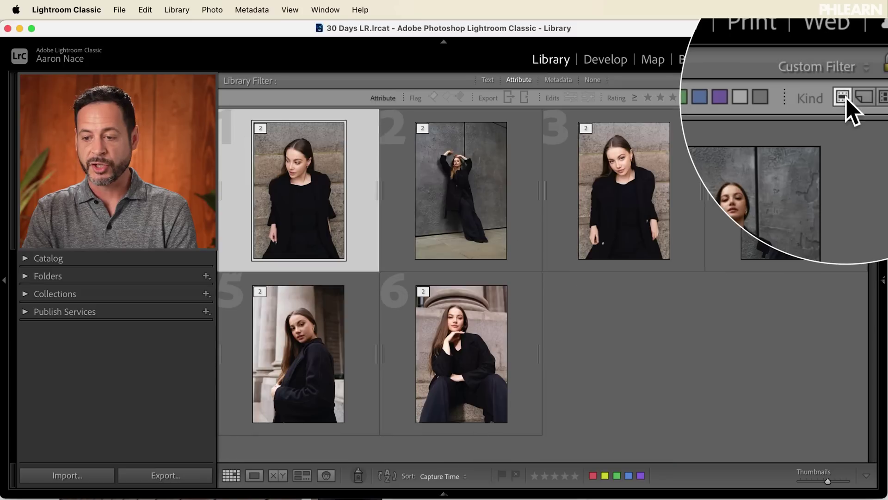
pyautogui.click(846, 98)
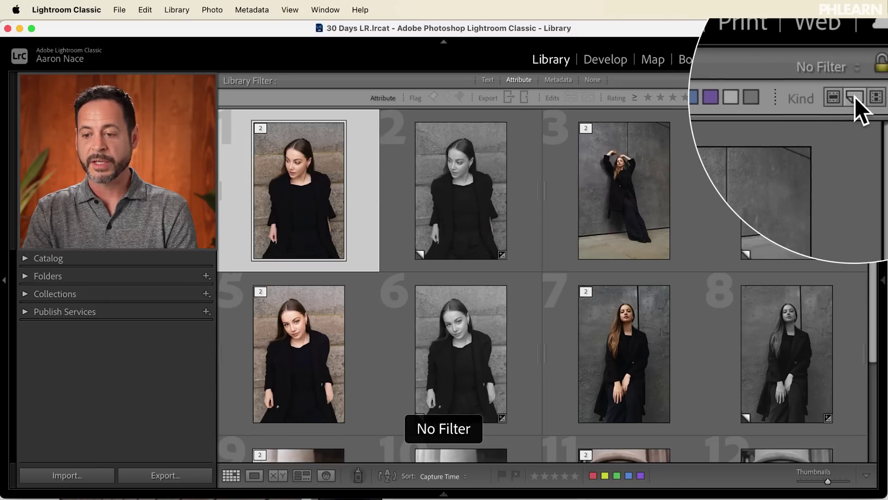
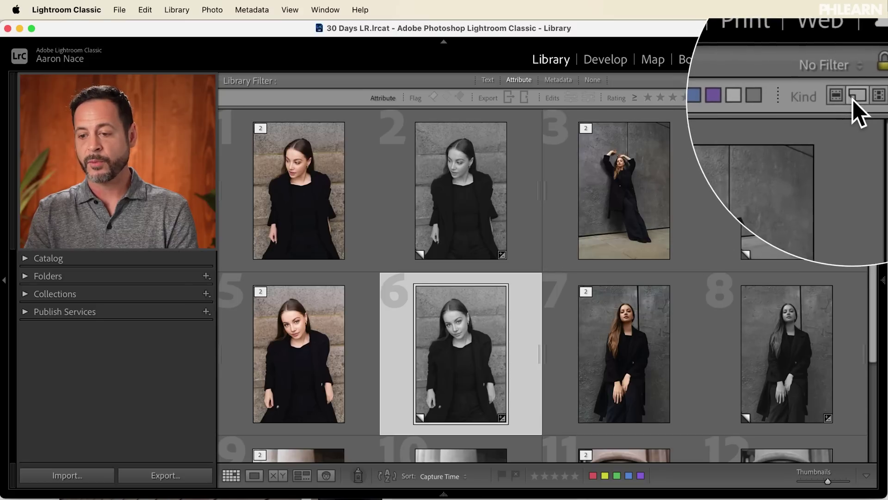
# Filter the grid to virtual copies and assign the red color label to all of them.
pyautogui.click(854, 98)
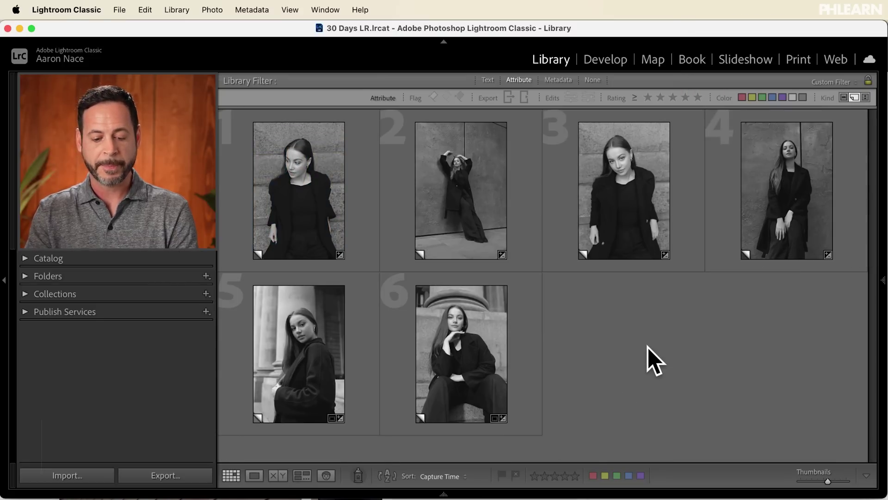
pyautogui.press('super+a')
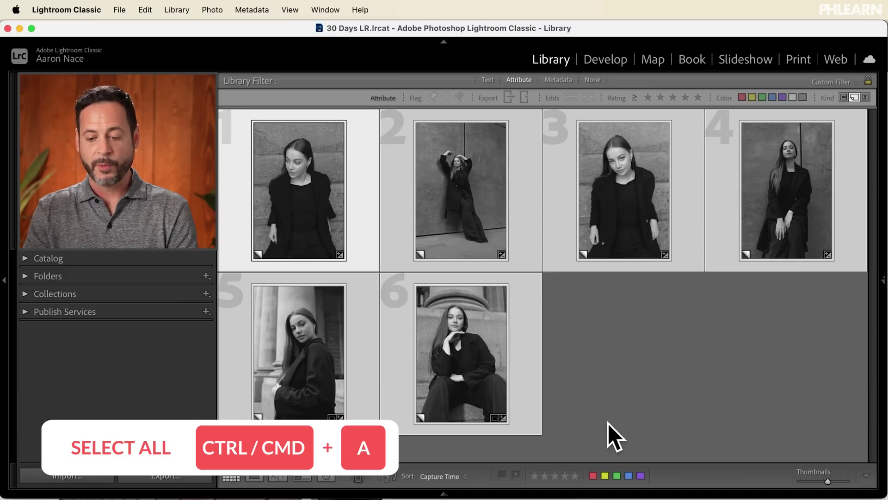
pyautogui.moveTo(596, 497)
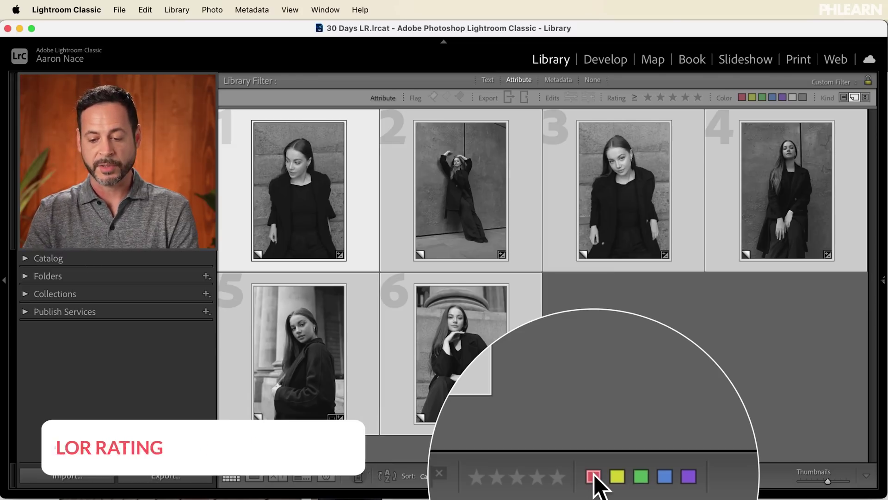
pyautogui.click(594, 476)
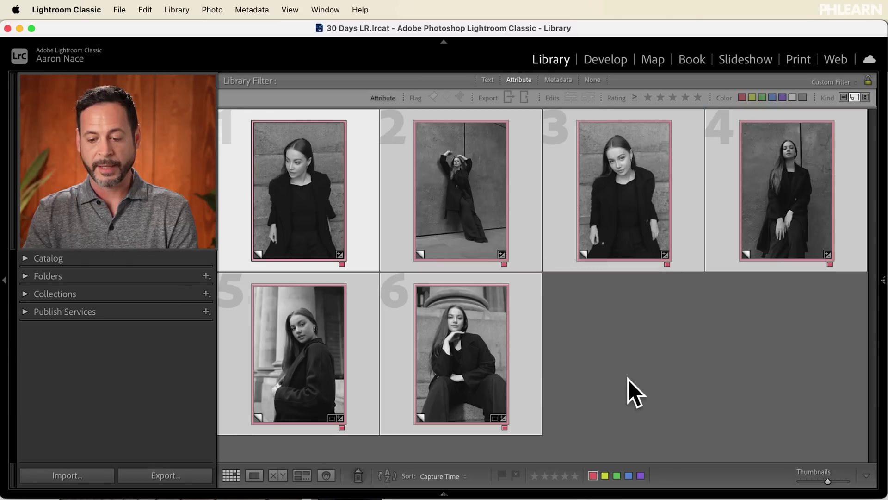
# Cycle the selected virtual copies' color label through yellow, green, red, yellow and green, ending on blue.
pyautogui.click(605, 476)
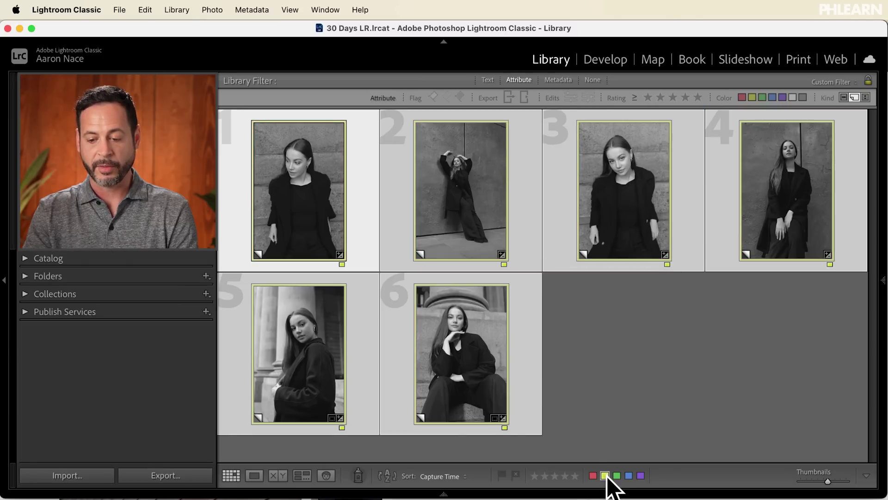
pyautogui.click(617, 476)
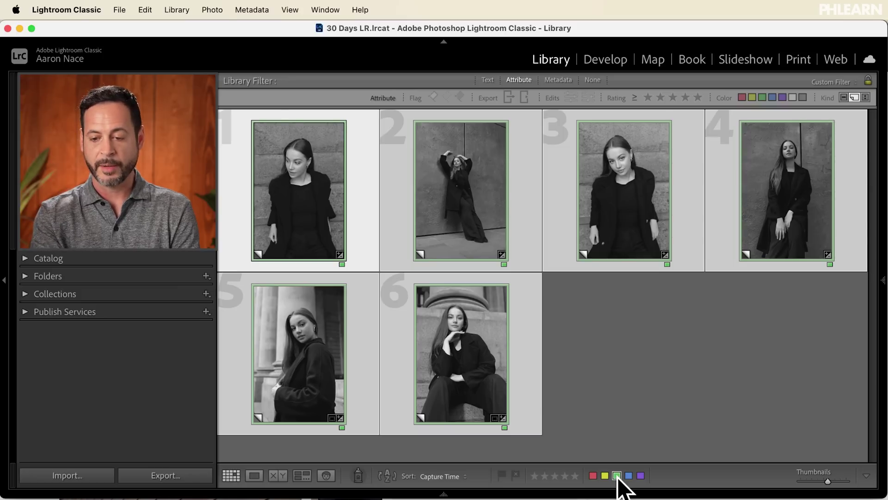
pyautogui.press('6')
pyautogui.press('7')
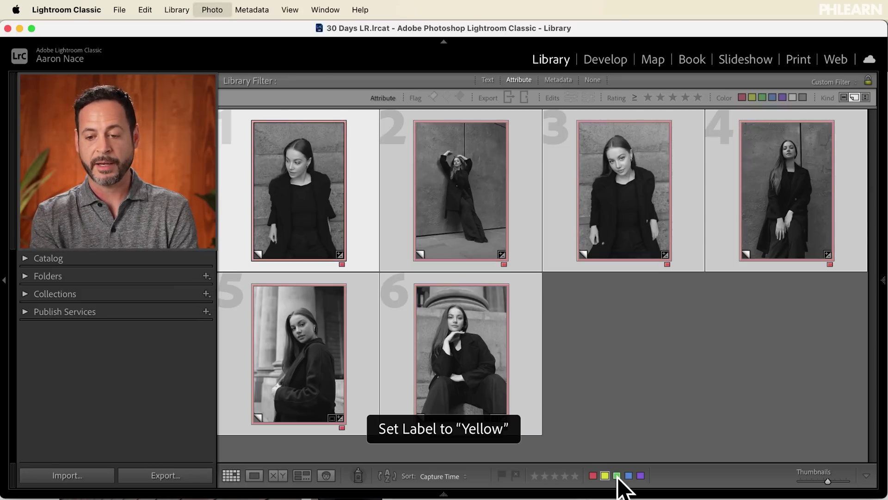
pyautogui.press('8')
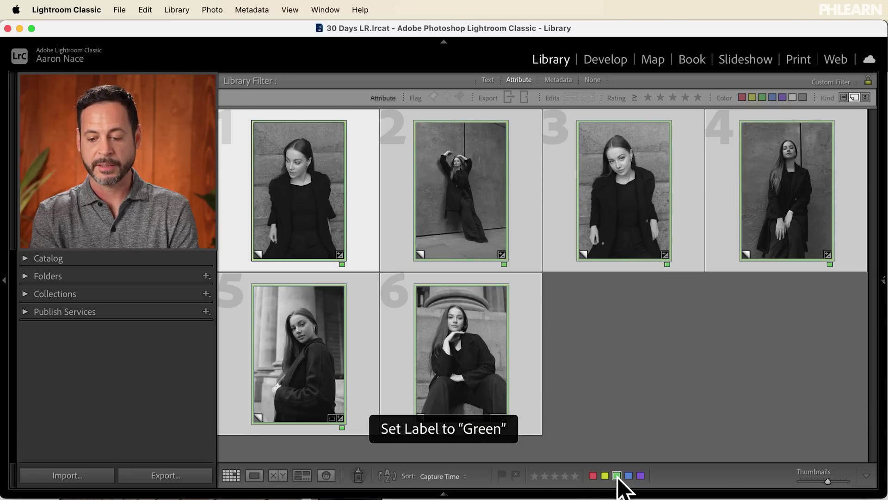
pyautogui.press('9')
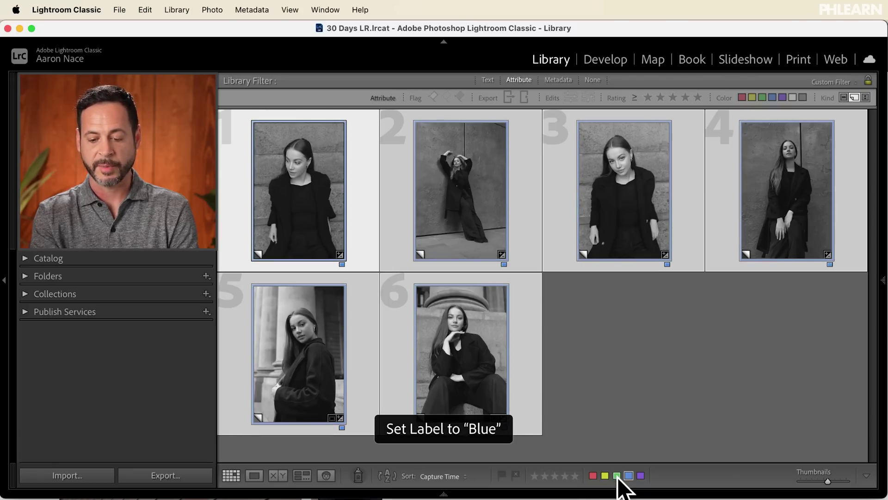
# Set the selected virtual copies' color label to red, deselect them, and include the original photos in the kind filter.
pyautogui.press('6')
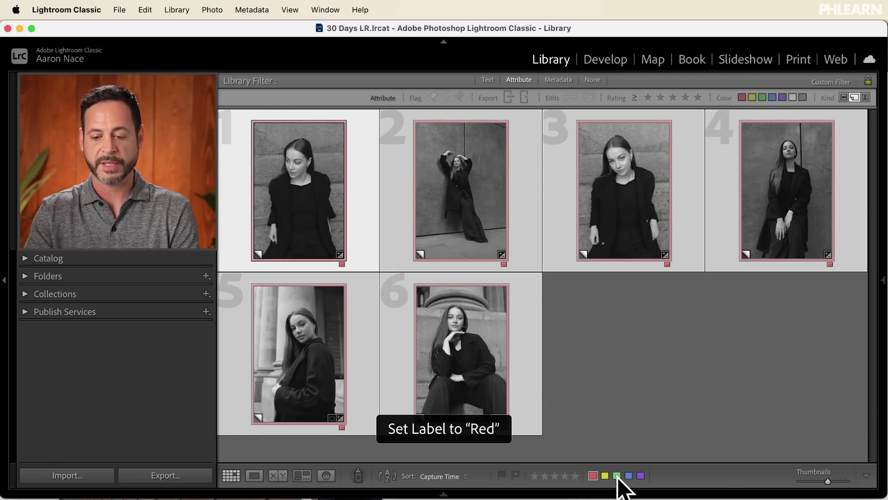
pyautogui.click(585, 322)
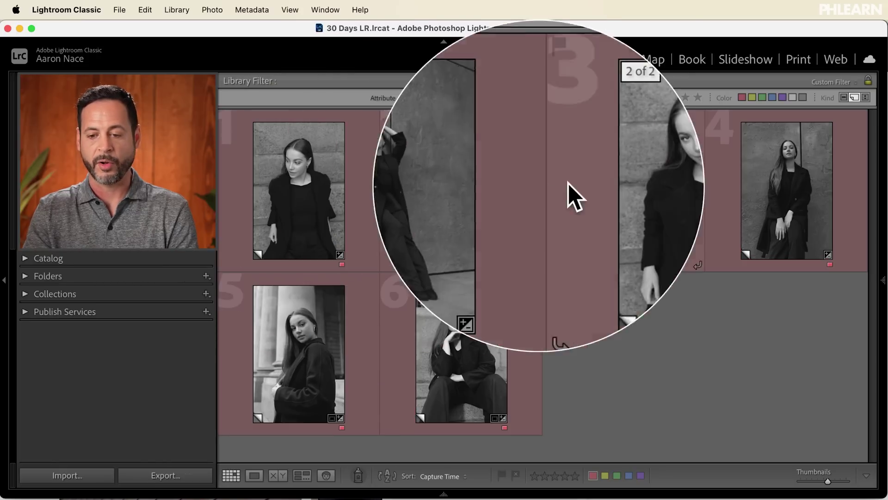
pyautogui.click(846, 99)
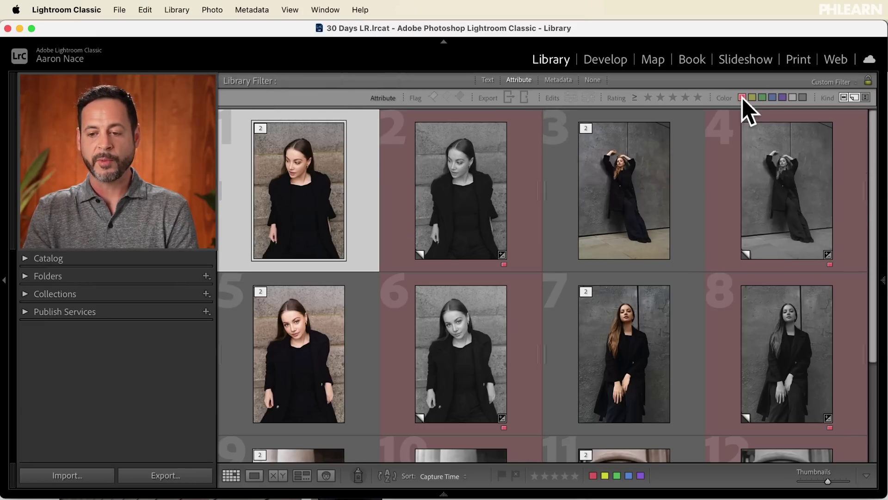
# Filter the grid to red-labeled photos, clear the color filter, and inspect individual black-and-white copies beside their originals.
pyautogui.click(743, 98)
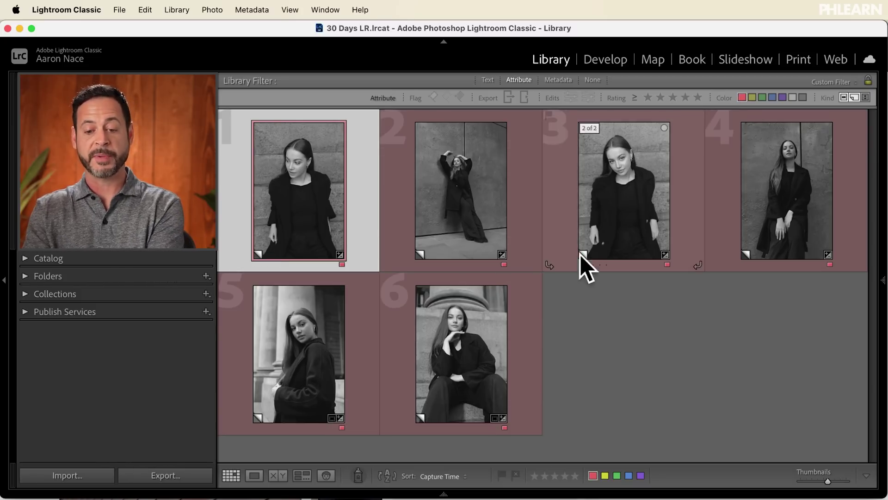
pyautogui.click(742, 98)
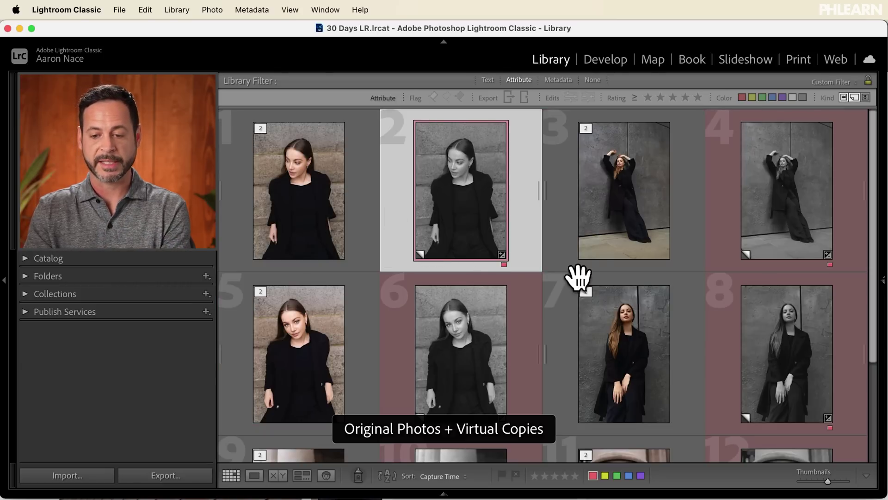
pyautogui.click(641, 213)
pyautogui.click(750, 225)
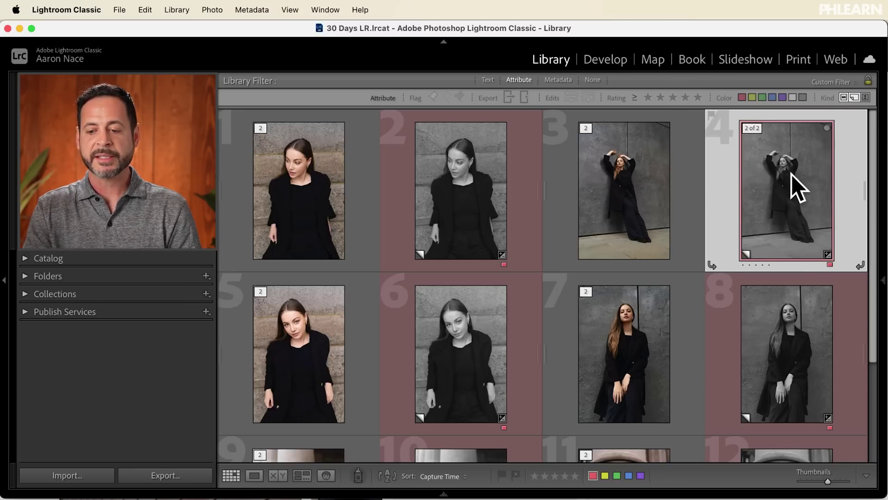
pyautogui.click(448, 207)
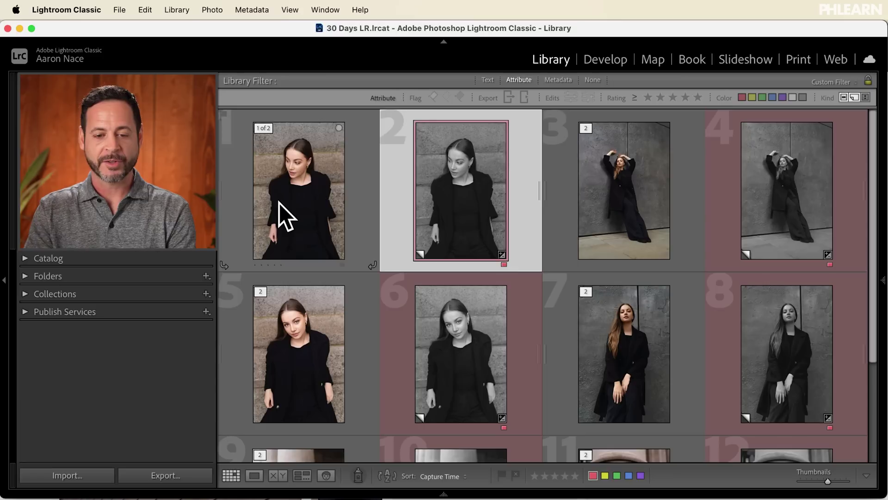
# Select all six unlabeled original color photos in the grid and create a second set of virtual copies from them.
pyautogui.click(279, 204)
pyautogui.keyDown('super'); pyautogui.click(615, 196); pyautogui.keyUp('super')
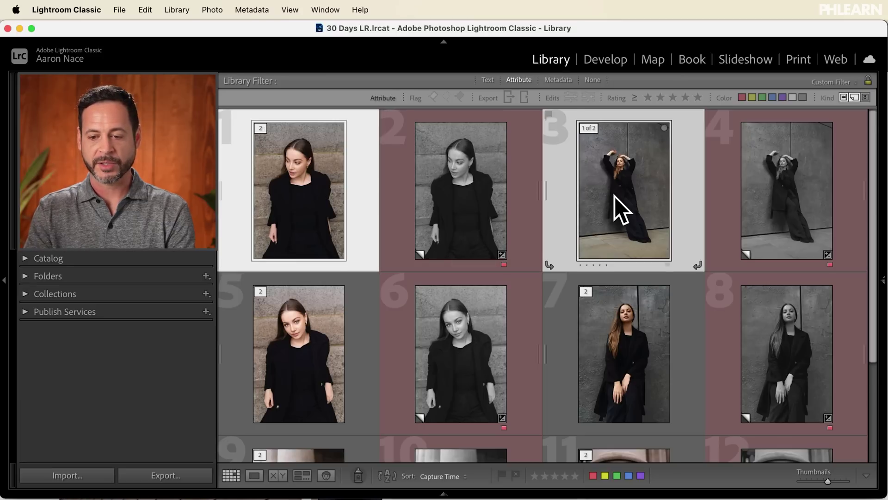
pyautogui.scroll(-1, 615, 196)
pyautogui.keyDown('super'); pyautogui.click(278, 324); pyautogui.keyUp('super')
pyautogui.keyDown('super'); pyautogui.click(585, 326); pyautogui.keyUp('super')
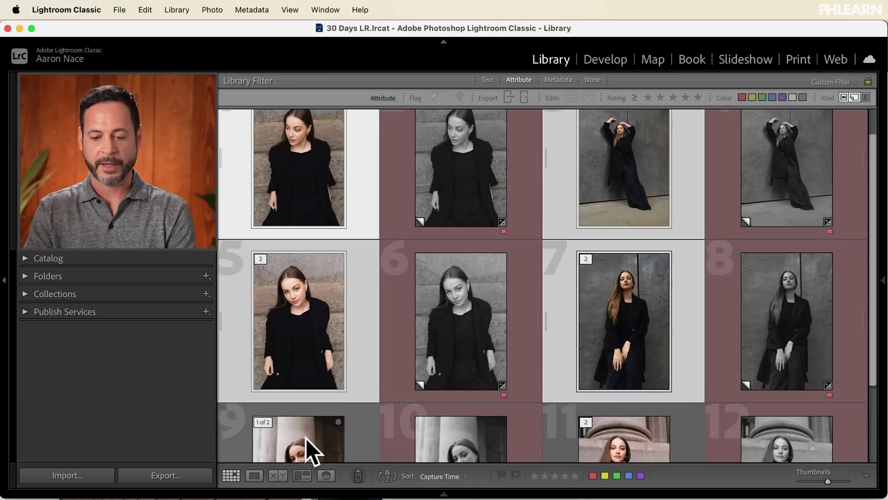
pyautogui.keyDown('super'); pyautogui.click(291, 438); pyautogui.keyUp('super')
pyautogui.keyDown('super'); pyautogui.click(602, 432); pyautogui.keyUp('super')
pyautogui.scroll(-4, 603, 432)
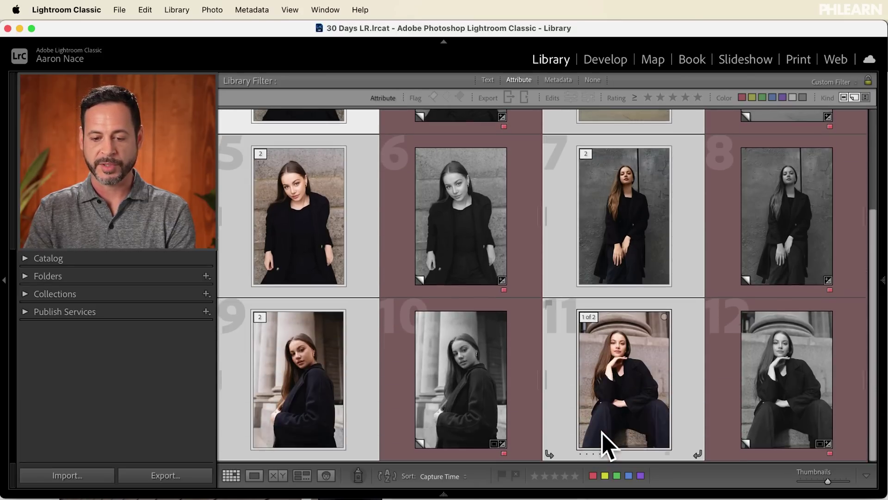
pyautogui.scroll(5, 602, 432)
pyautogui.scroll(1, 602, 433)
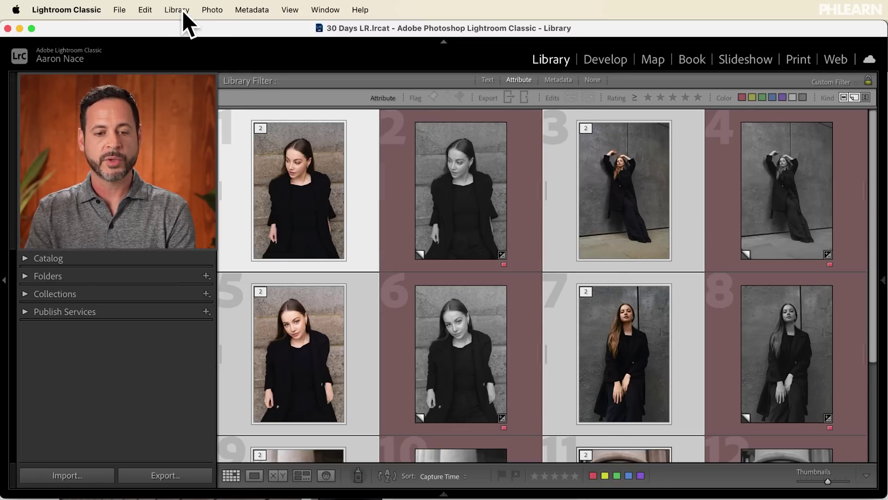
pyautogui.click(209, 11)
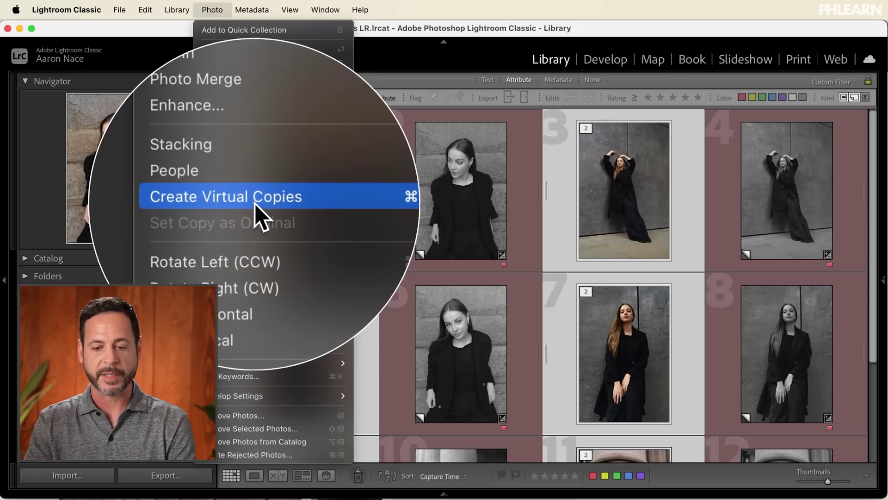
pyautogui.click(256, 205)
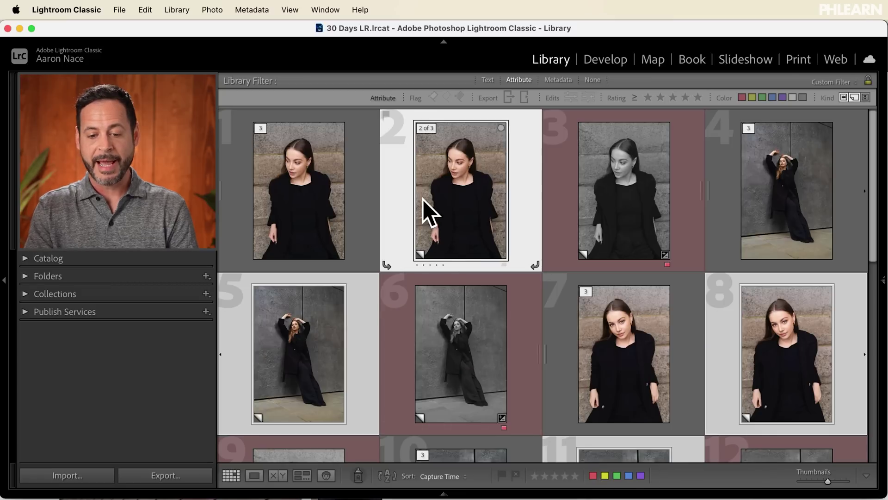
# Review the newly created virtual copies, assign them the yellow color label, and deselect them.
pyautogui.scroll(-1, 438, 185)
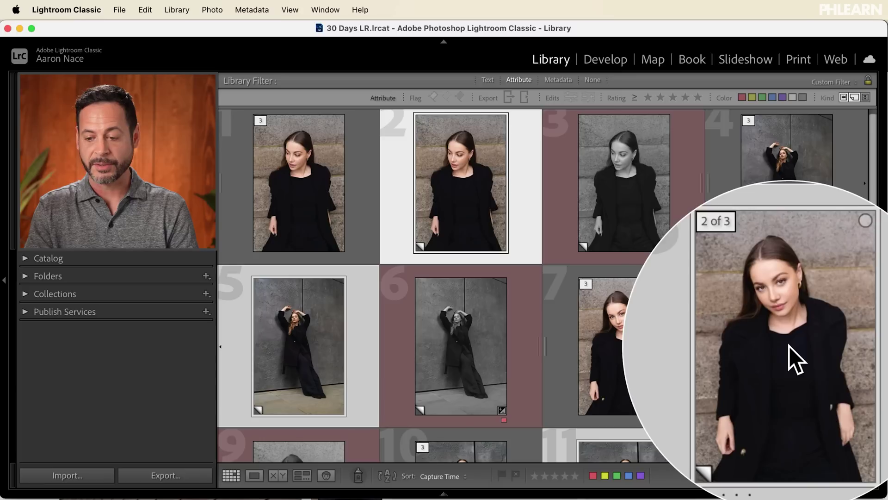
pyautogui.scroll(-3, 789, 347)
pyautogui.scroll(-2, 789, 346)
pyautogui.scroll(-4, 657, 347)
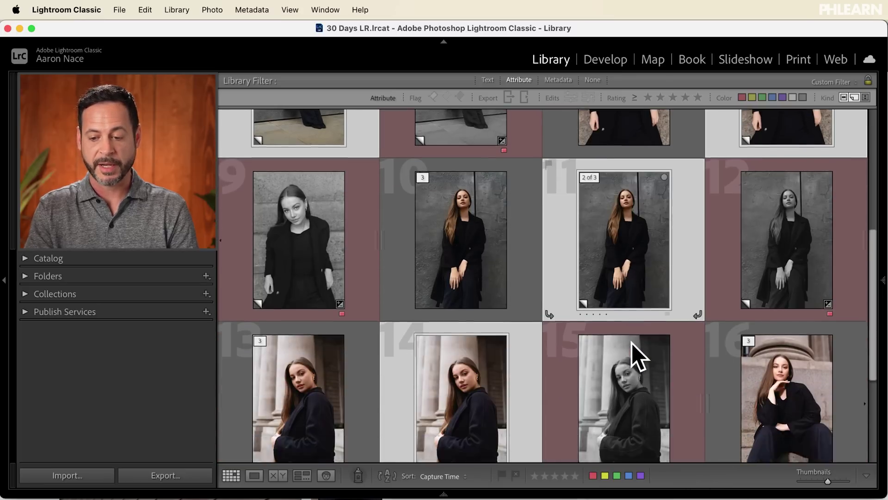
pyautogui.scroll(10, 632, 343)
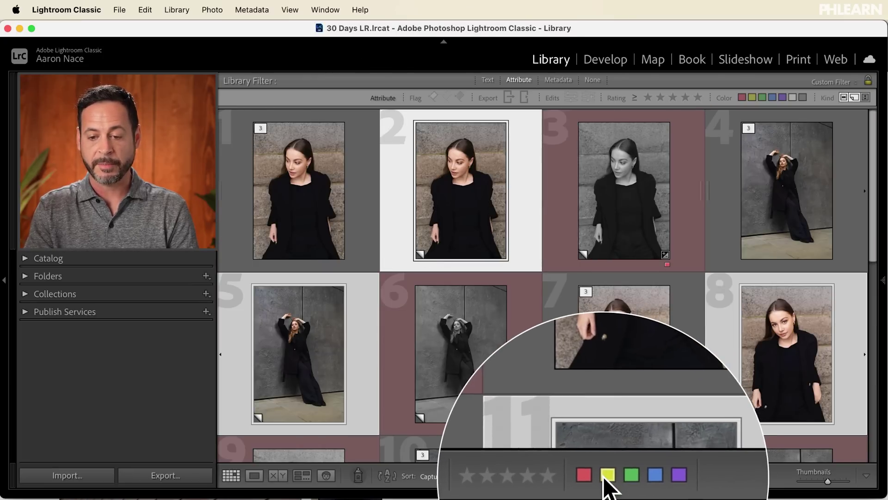
pyautogui.click(604, 475)
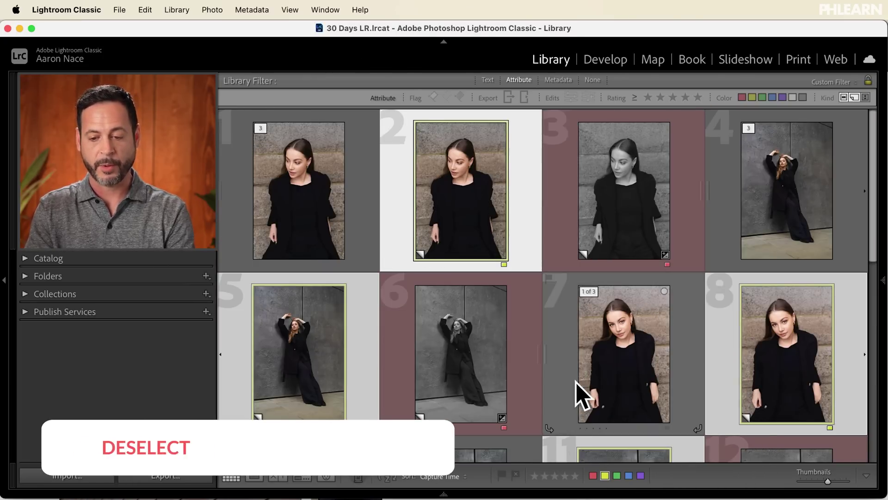
pyautogui.press('super+d')
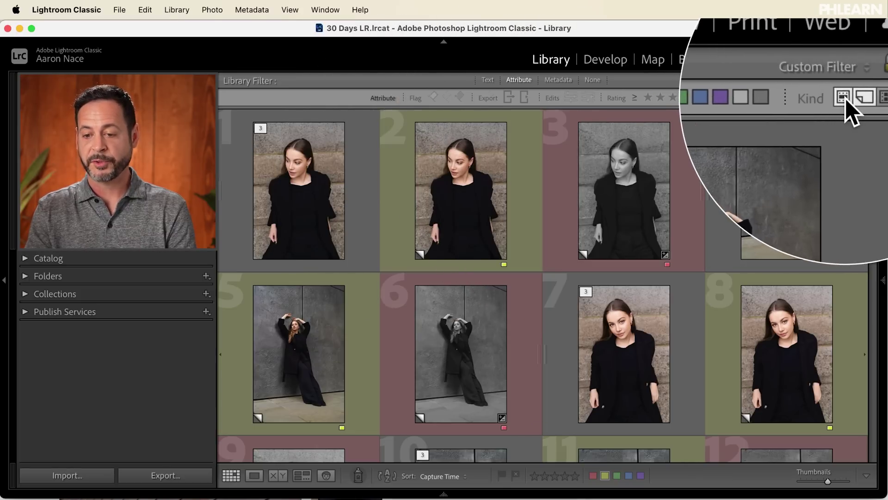
# Filter the grid to yellow-labeled photos and open the first virtual copy in the Develop module.
pyautogui.click(754, 97)
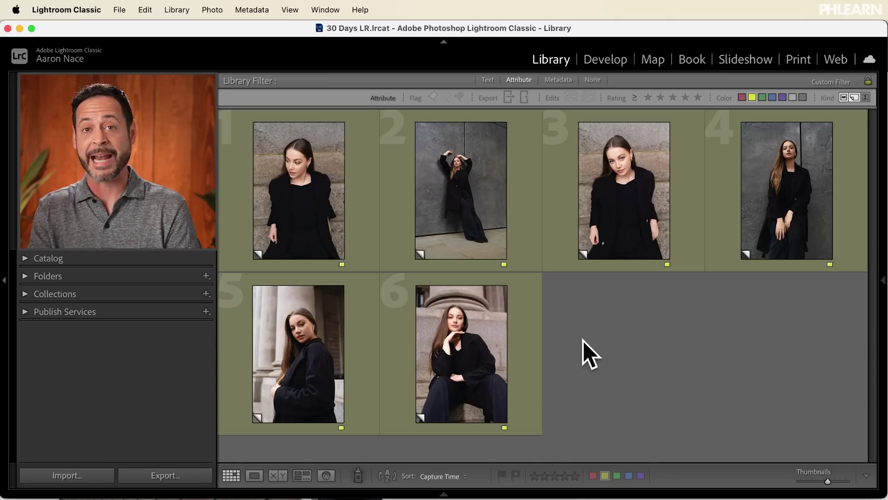
pyautogui.click(315, 188)
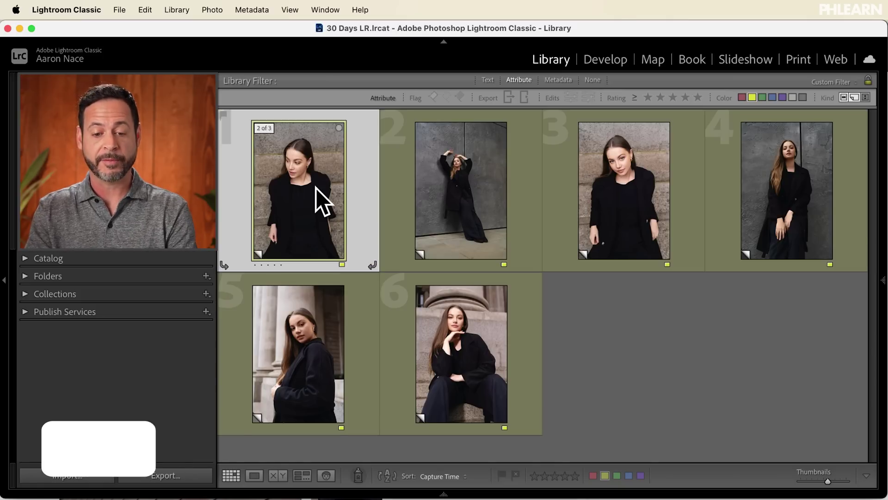
pyautogui.press('d')
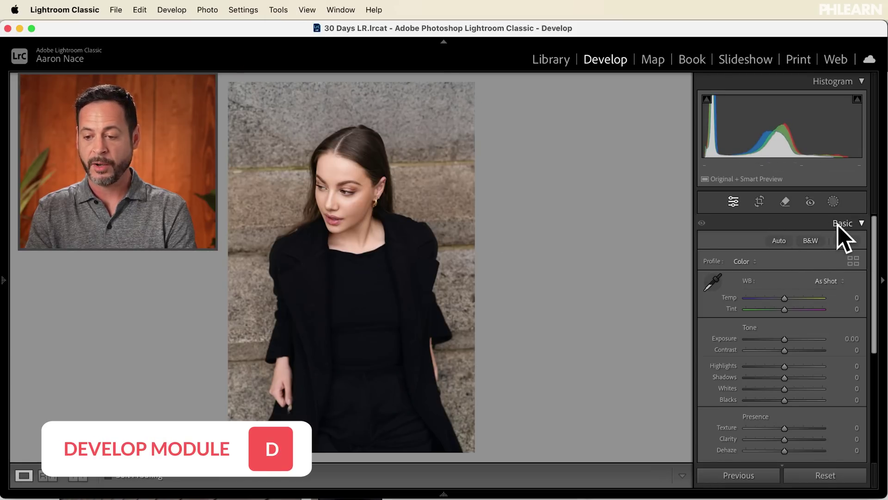
# Color grade the portrait with blue shadows (H 218, S 60, L +35), darker orange highlights, and a slight yellow midtone tint.
pyautogui.click(837, 225)
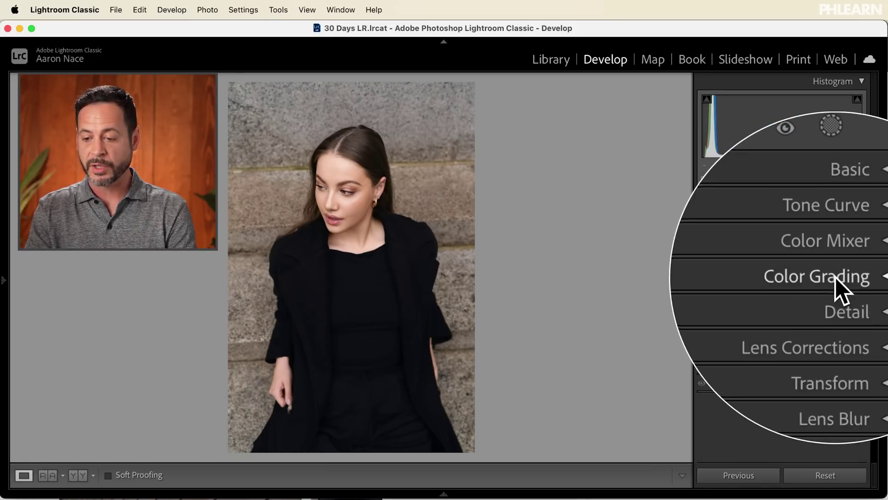
pyautogui.click(836, 277)
pyautogui.scroll(-2, 787, 336)
pyautogui.moveTo(744, 356); pyautogui.dragTo(735, 365)
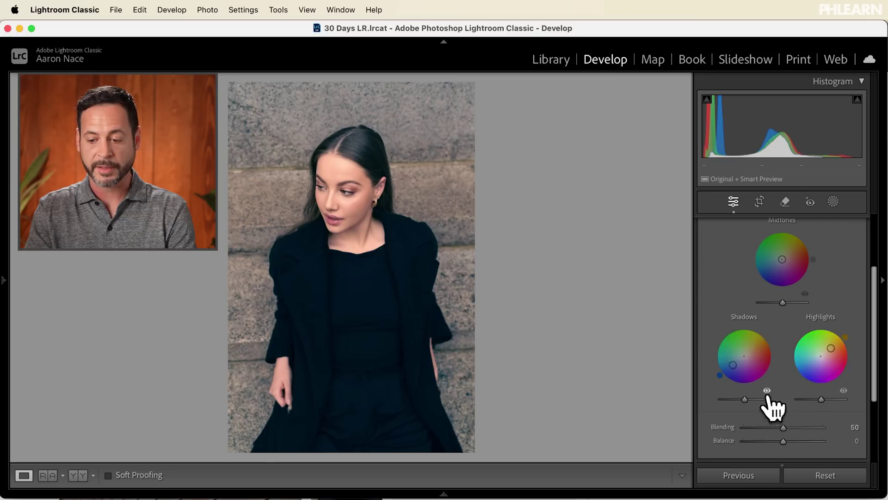
pyautogui.moveTo(747, 399); pyautogui.dragTo(754, 399)
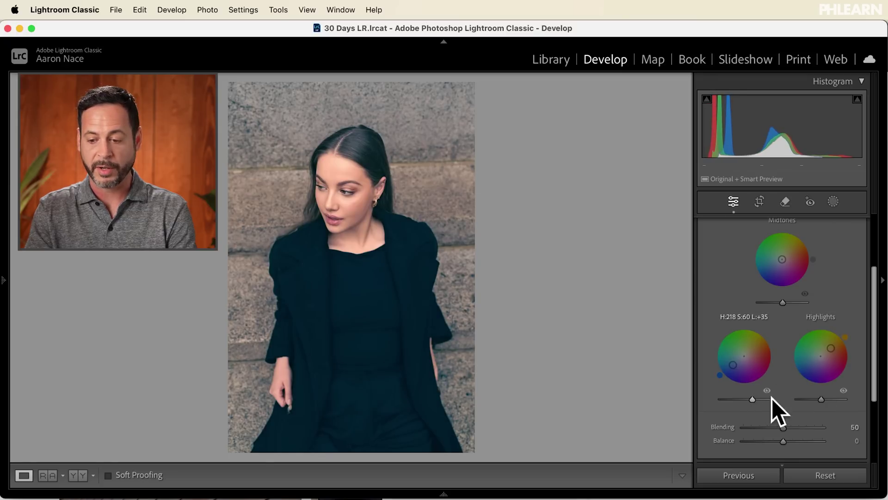
pyautogui.moveTo(818, 398); pyautogui.dragTo(812, 398)
pyautogui.moveTo(783, 259); pyautogui.dragTo(789, 253)
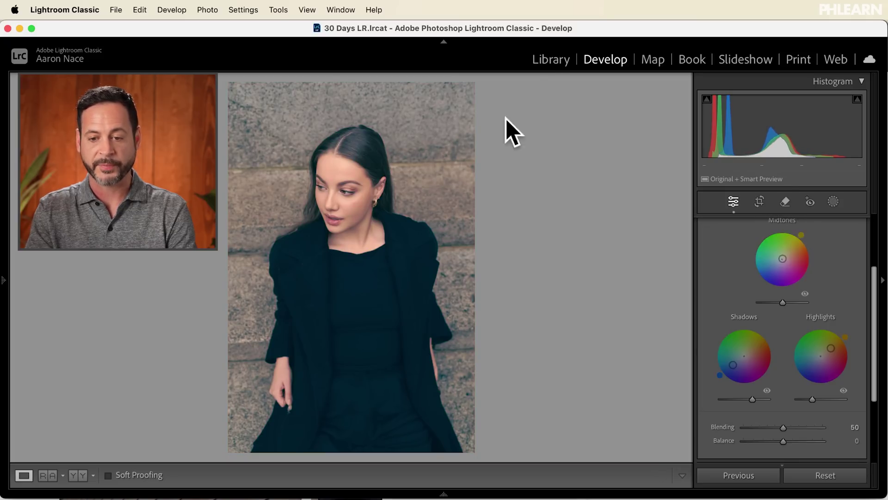
# Synchronize only the Color Grading settings from the first yellow-labeled copy to the other five in the Library, and deselect them.
pyautogui.click(551, 59)
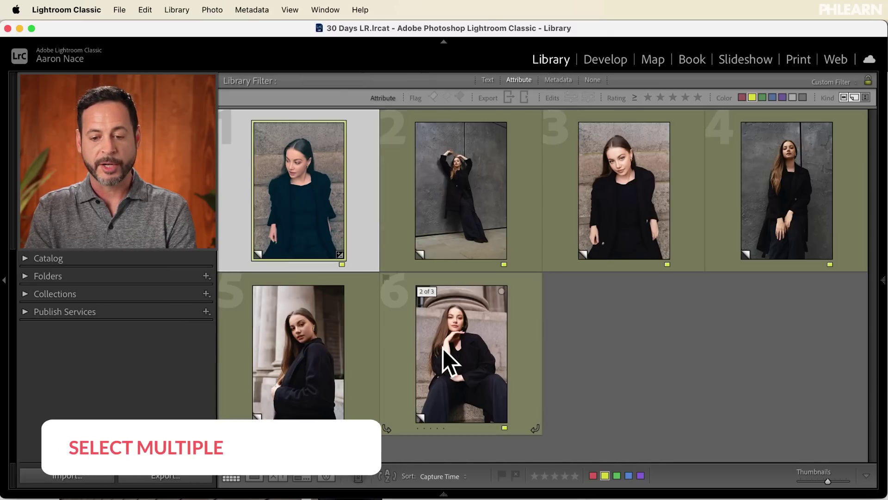
pyautogui.keyDown('shift'); pyautogui.click(442, 344); pyautogui.keyUp('shift')
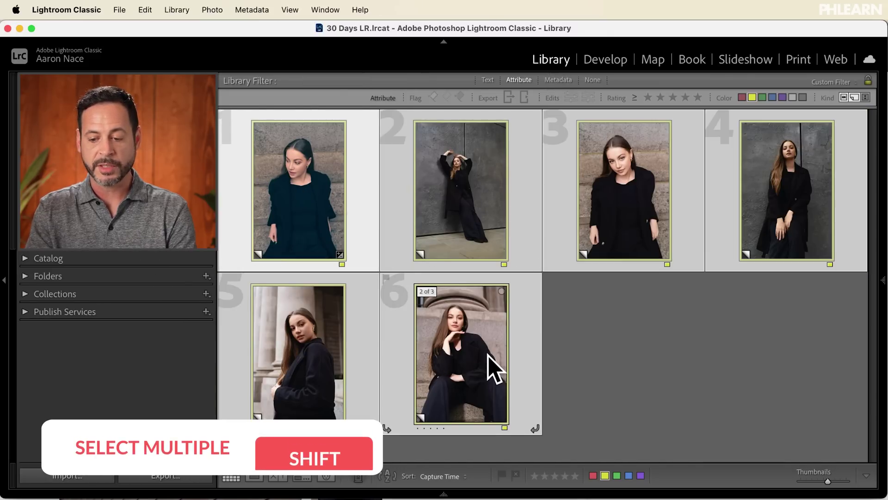
pyautogui.click(884, 282)
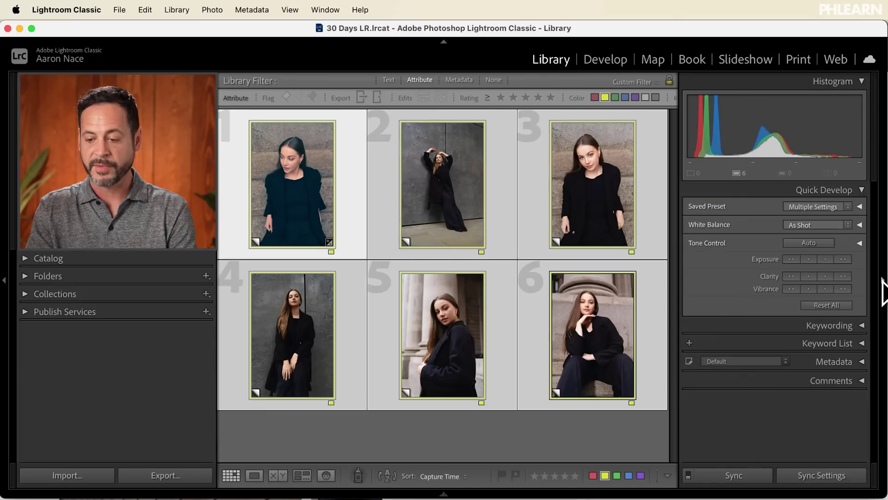
pyautogui.click(817, 474)
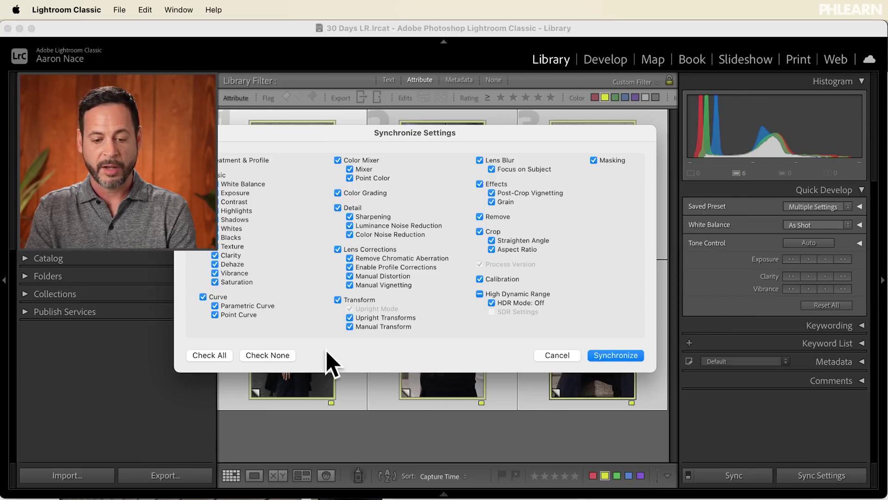
pyautogui.click(273, 356)
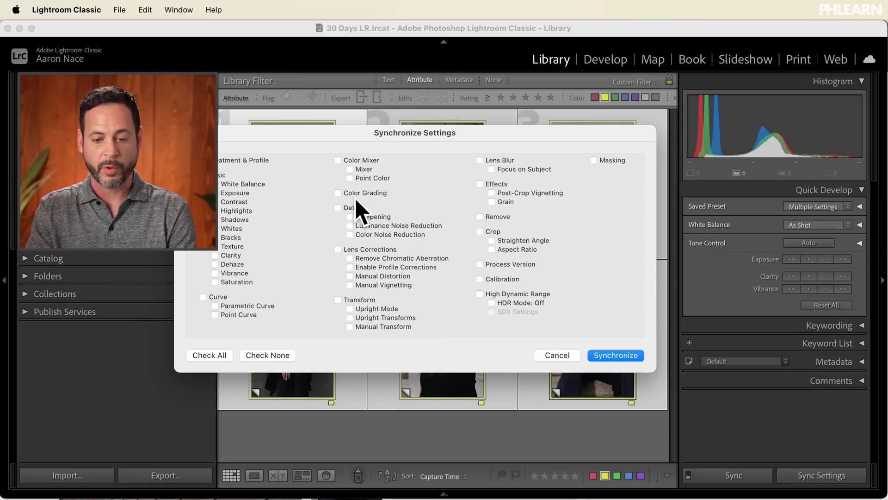
pyautogui.click(360, 193)
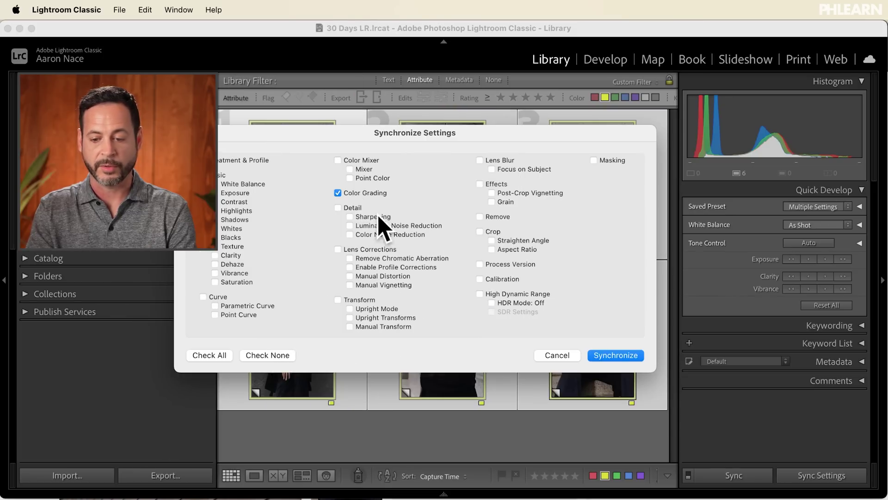
pyautogui.click(618, 355)
pyautogui.click(513, 443)
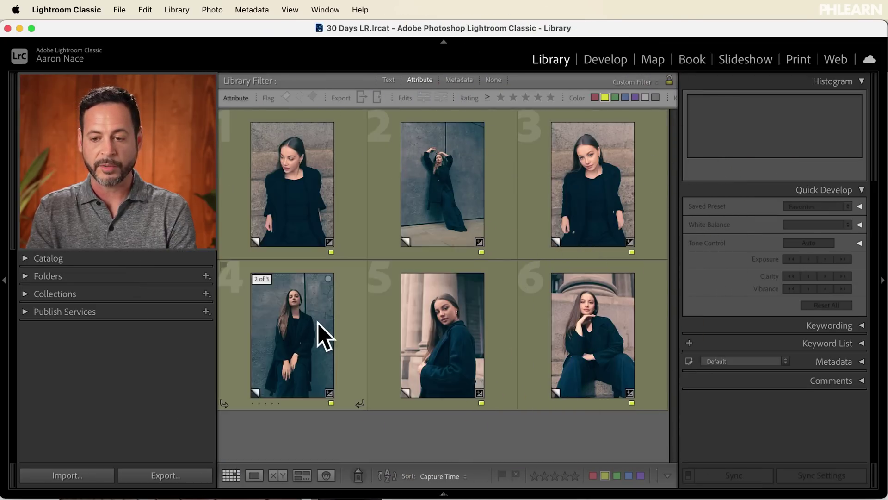
# Clear the yellow color filter and filter the grid to show only unlabeled photos.
pyautogui.click(885, 293)
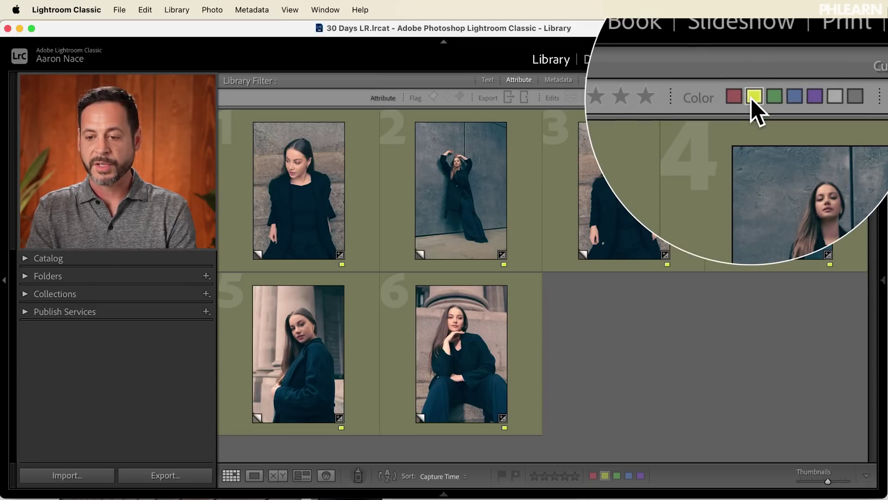
pyautogui.click(752, 97)
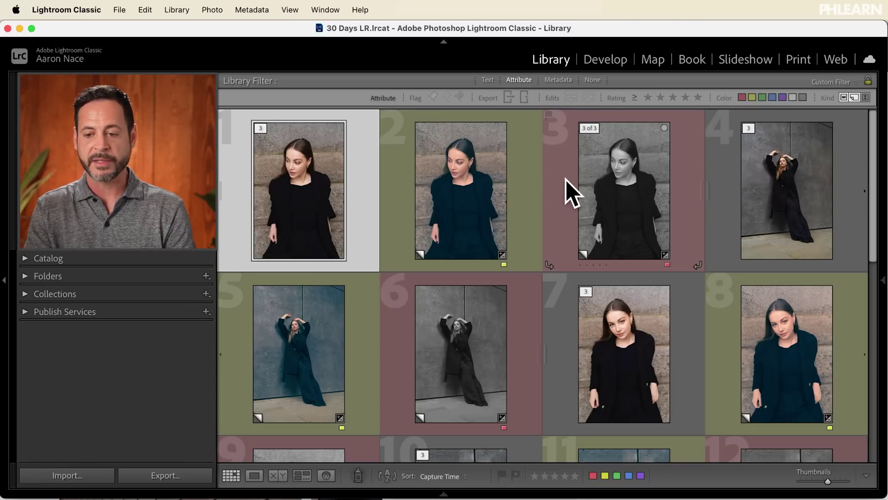
pyautogui.click(803, 98)
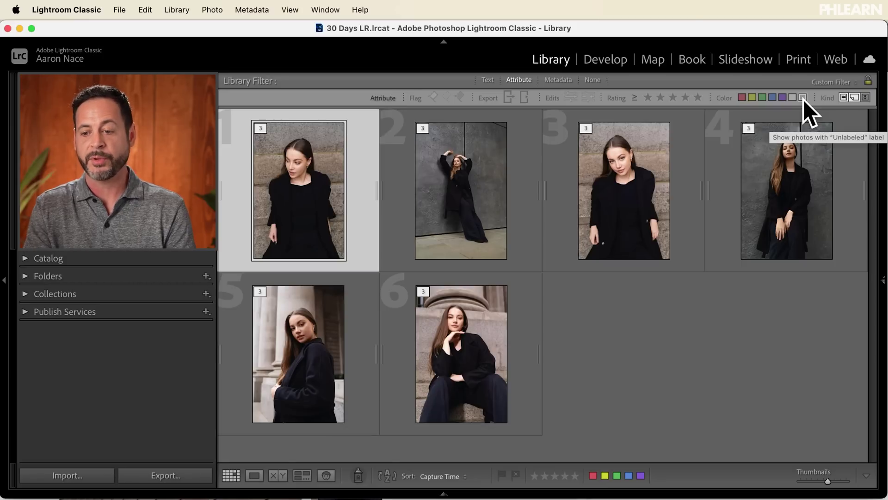
# Clear the unlabeled filter, review the red-labeled and yellow-labeled photos separately, and browse the full grid without any color filter.
pyautogui.click(804, 99)
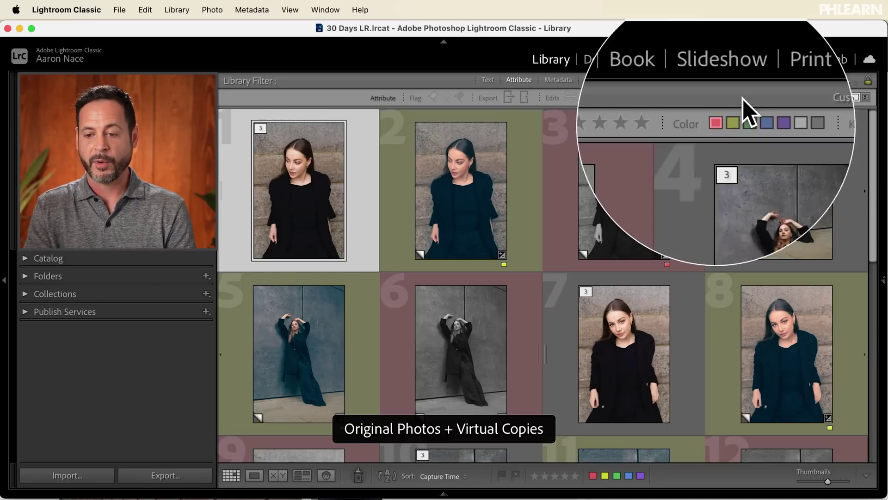
pyautogui.click(744, 99)
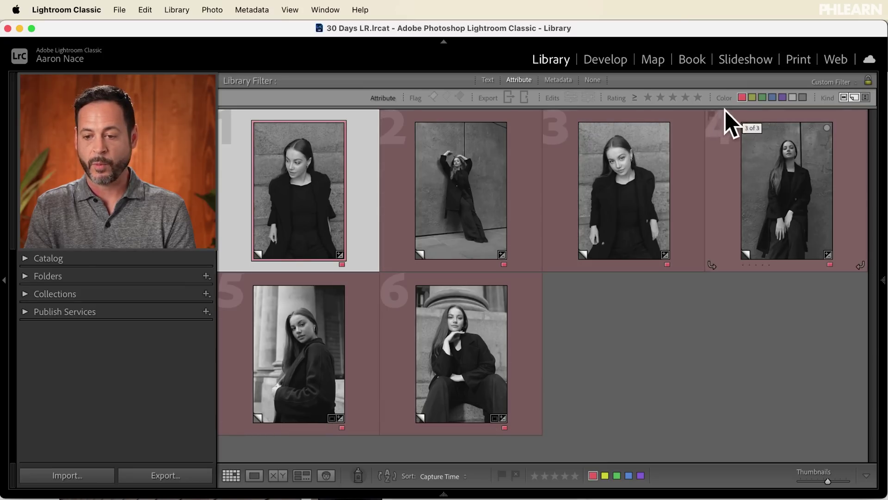
pyautogui.click(743, 99)
pyautogui.click(752, 98)
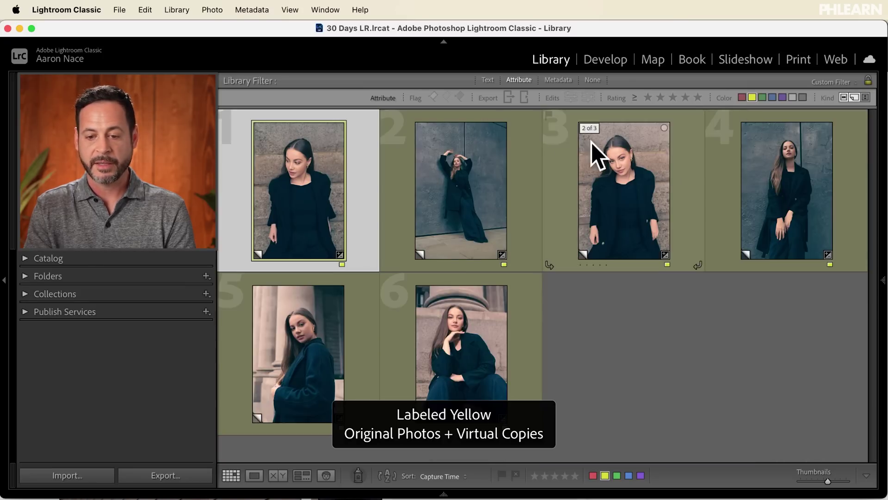
pyautogui.click(752, 97)
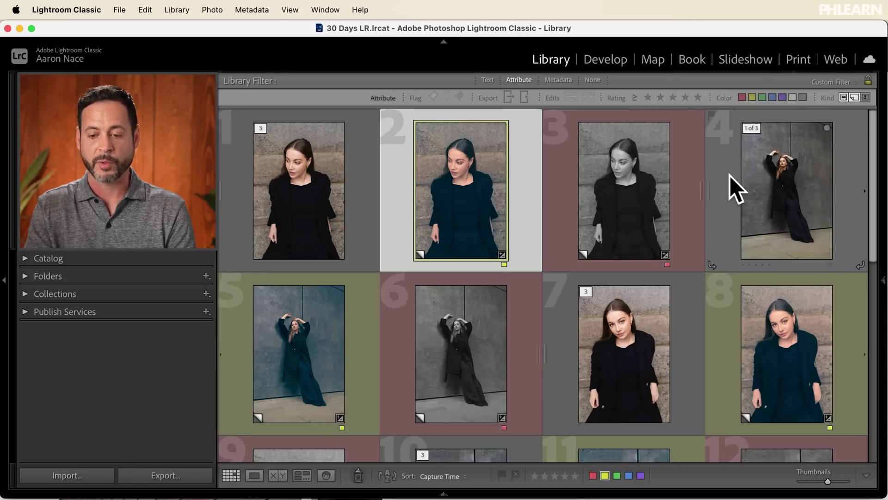
pyautogui.scroll(-8, 730, 176)
pyautogui.scroll(8, 730, 176)
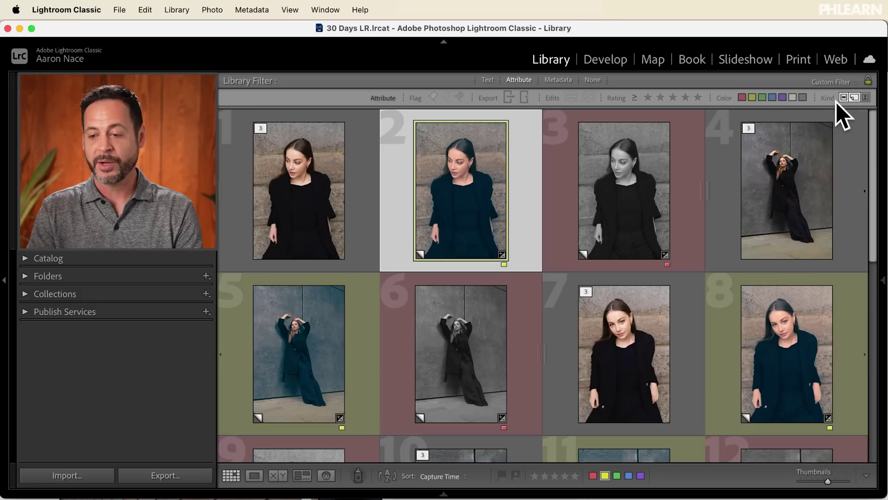
# Filter the grid to original photos only, select all six, and open the export settings for them.
pyautogui.click(840, 98)
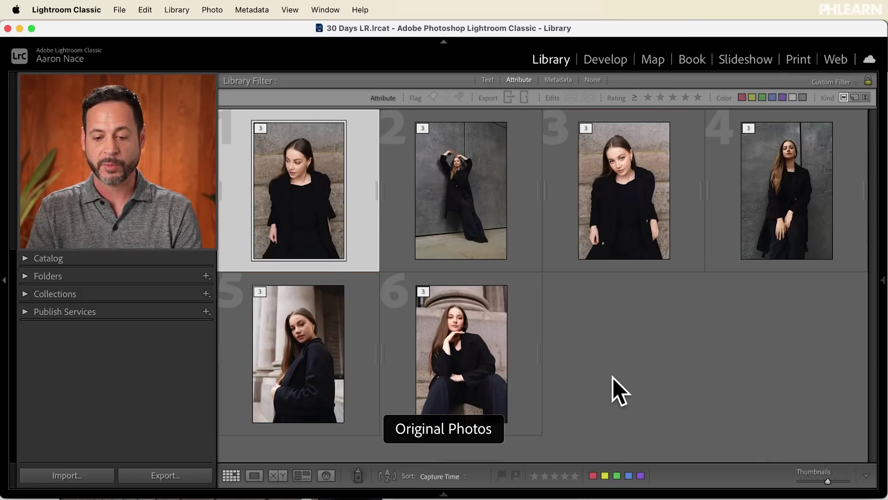
pyautogui.press('super+a')
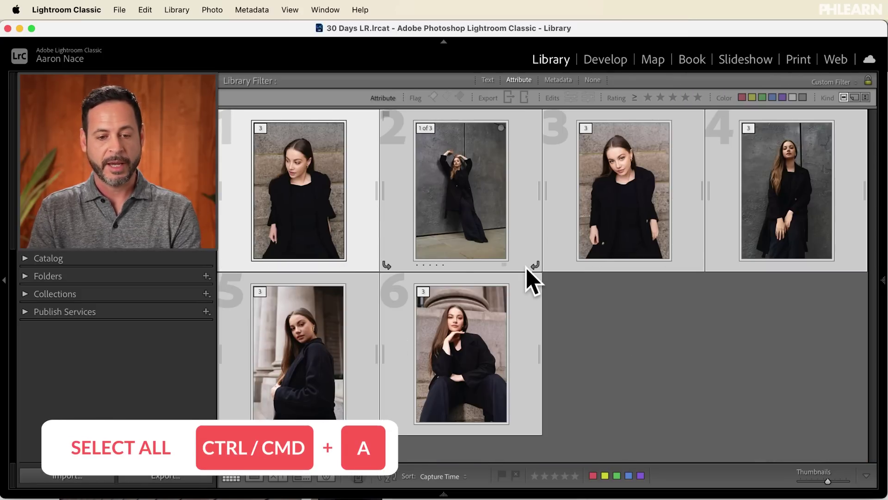
pyautogui.click(120, 9)
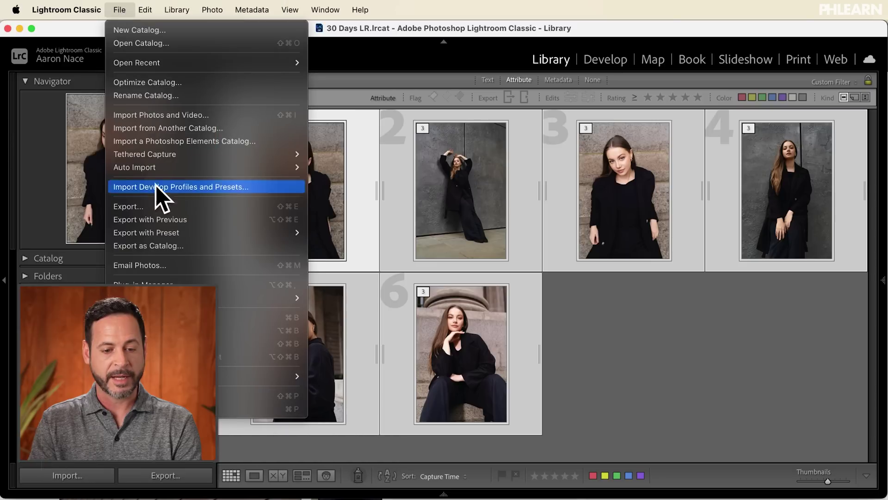
pyautogui.click(145, 207)
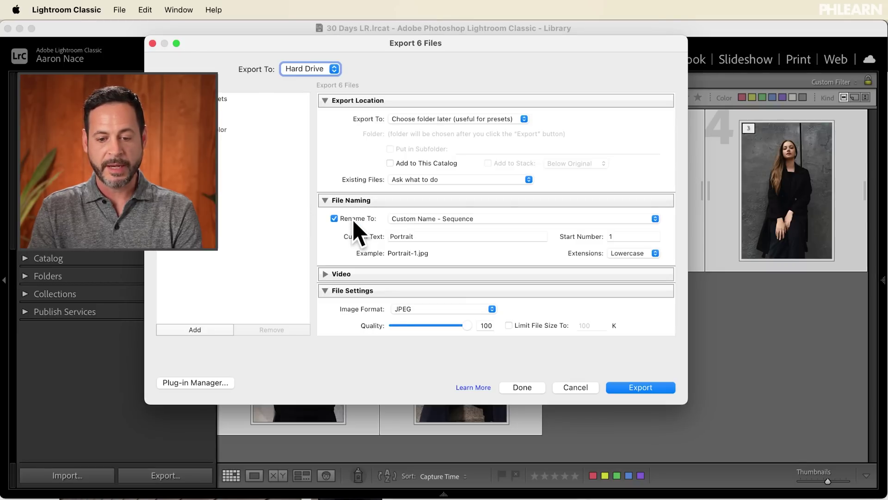
# Edit the export filename template to consist of Filename, a hyphen, and Custom Text.
pyautogui.click(416, 221)
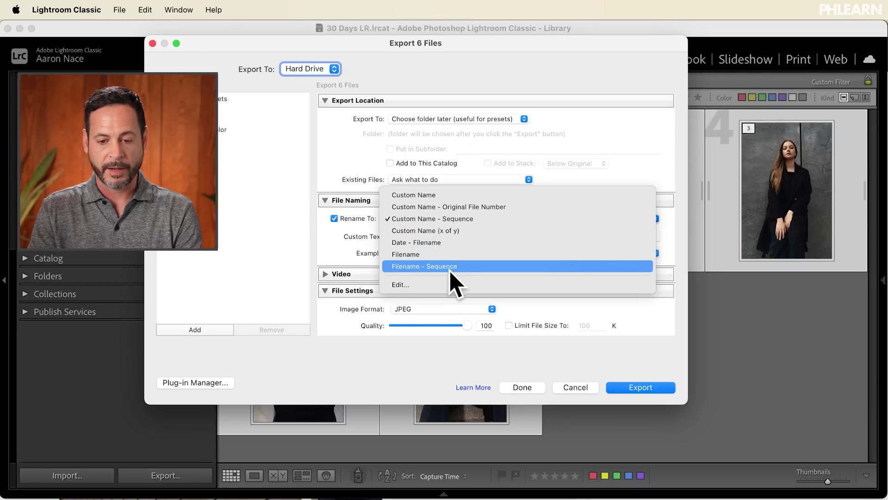
pyautogui.click(431, 284)
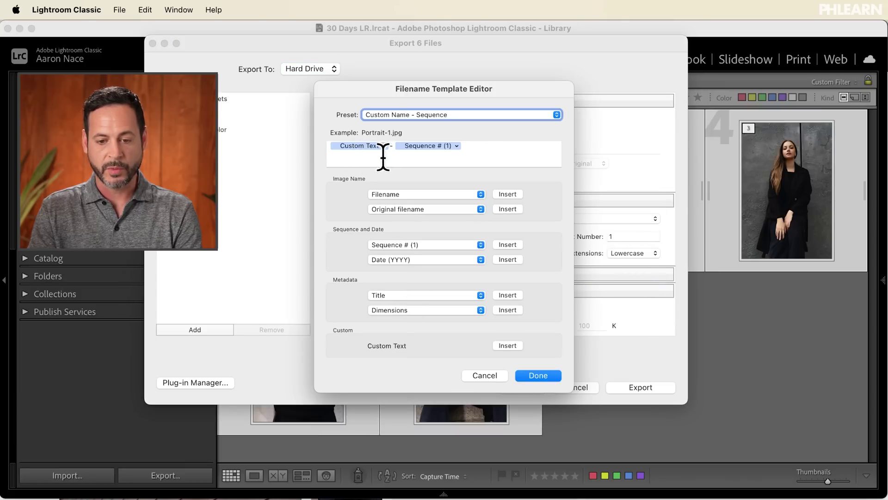
pyautogui.click(489, 159)
pyautogui.press('BackSpace')
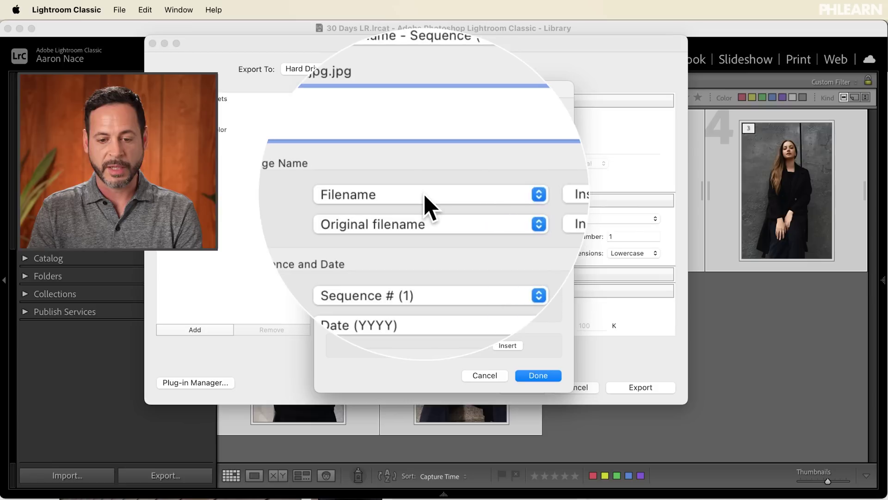
pyautogui.click(508, 194)
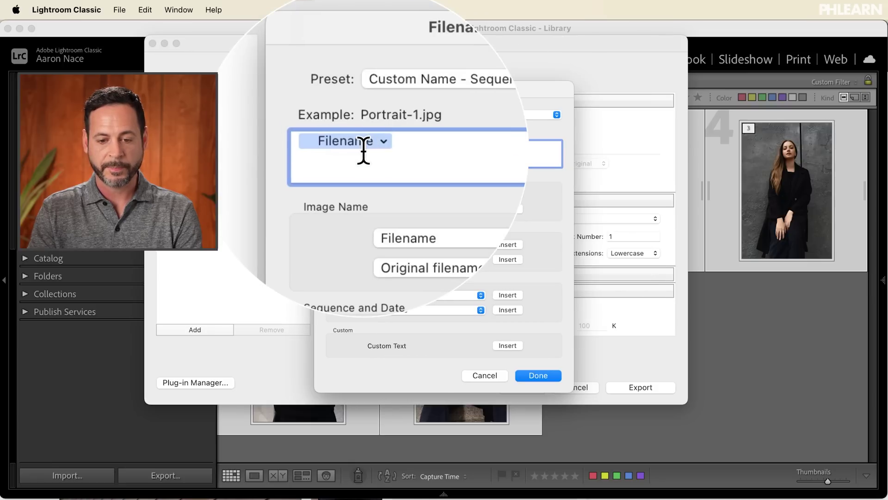
pyautogui.write('-')
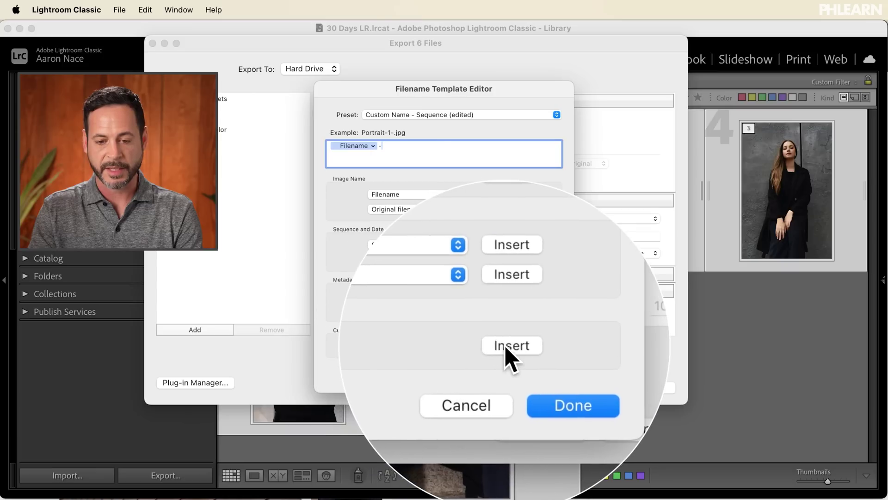
pyautogui.click(507, 345)
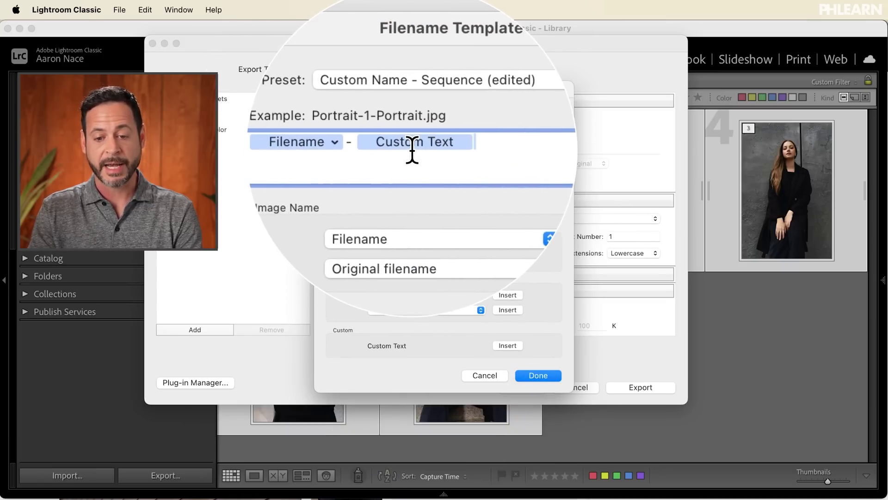
pyautogui.click(538, 376)
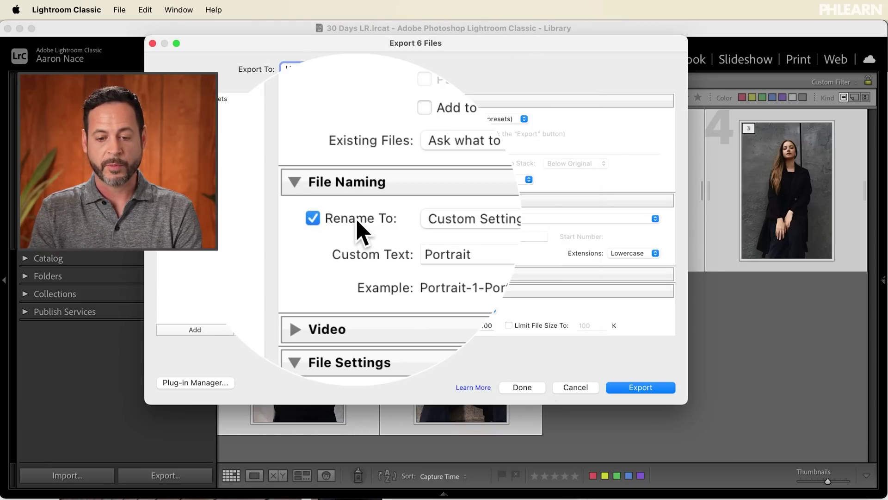
# Set the custom filename text to Original-Color and keep the export location on Choose folder later.
pyautogui.doubleClick(406, 237)
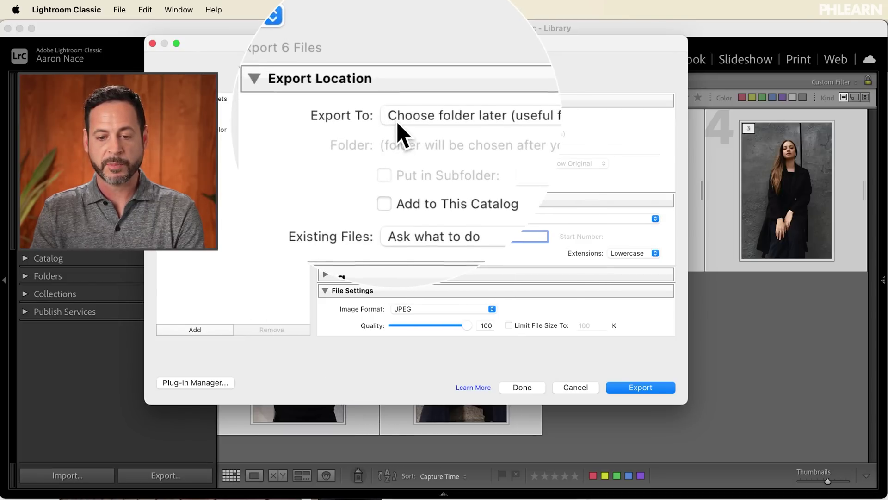
pyautogui.click(409, 119)
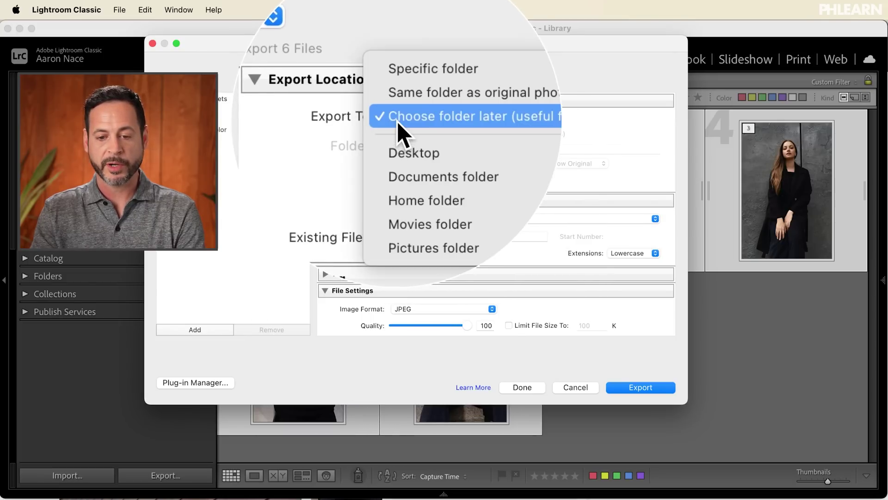
pyautogui.click(438, 119)
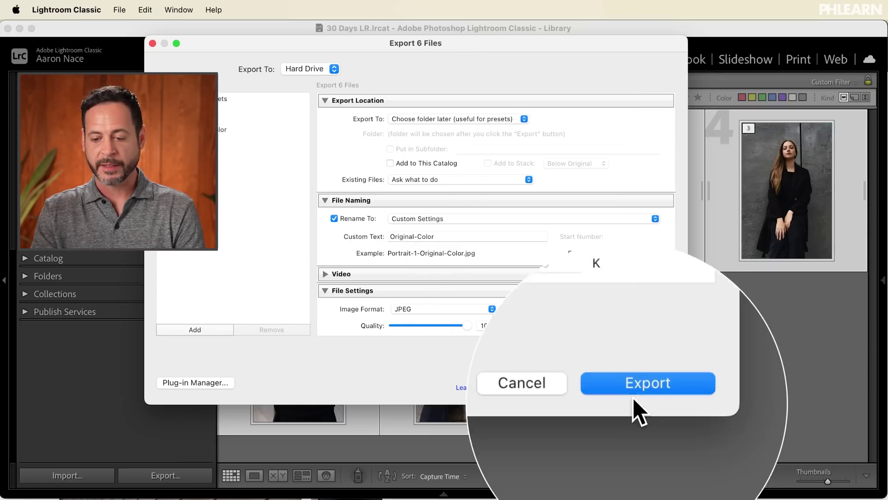
# Export the original photos into a new folder named Original Color inside the Export folder, and deselect them.
pyautogui.click(633, 388)
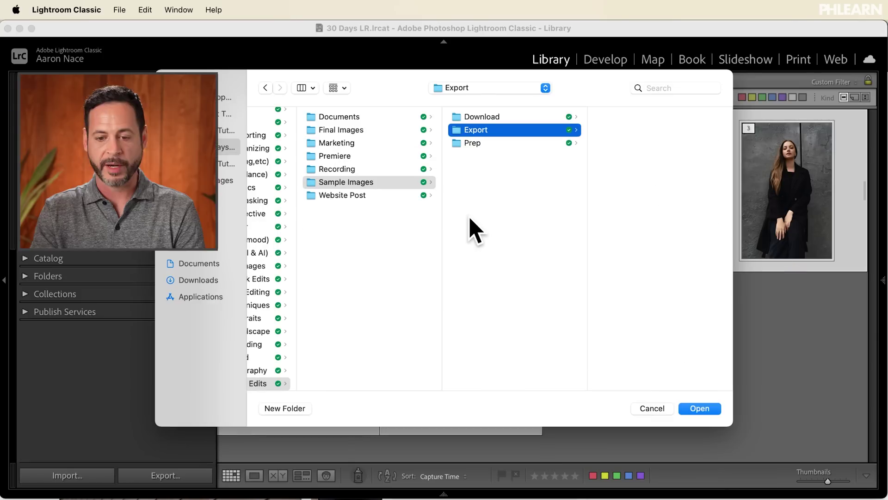
pyautogui.press('super+shift+n')
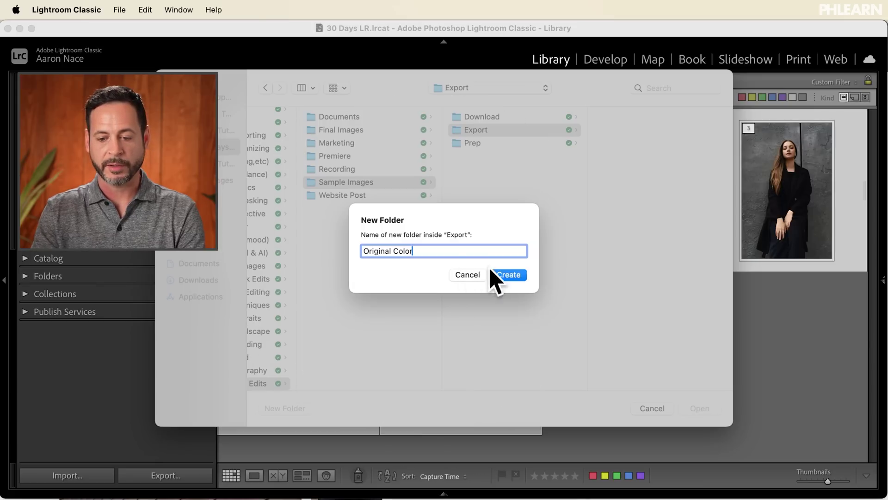
pyautogui.click(510, 275)
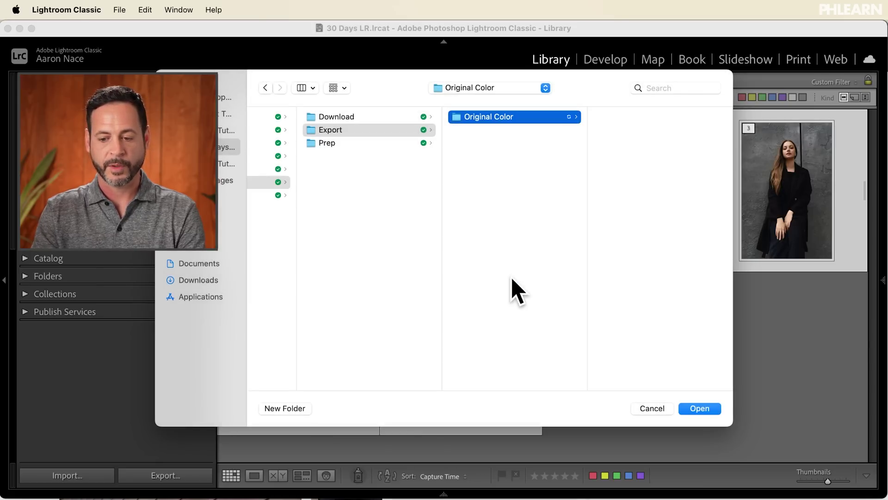
pyautogui.click(694, 408)
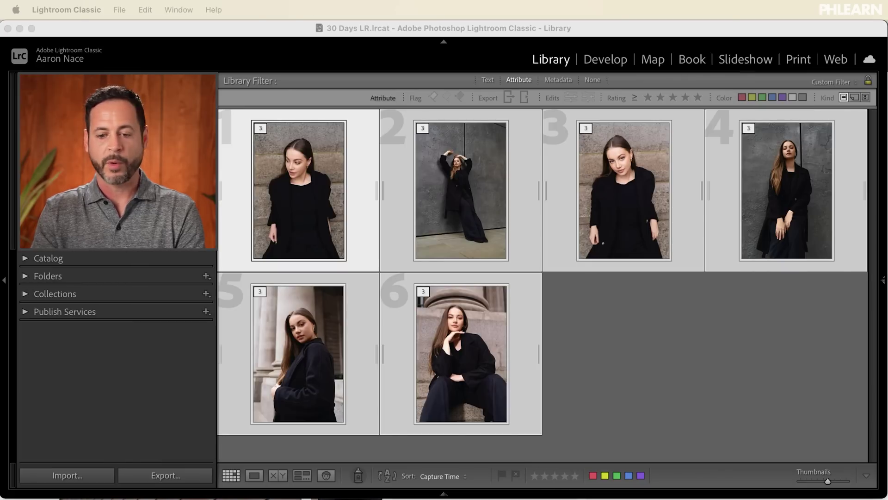
pyautogui.click(612, 351)
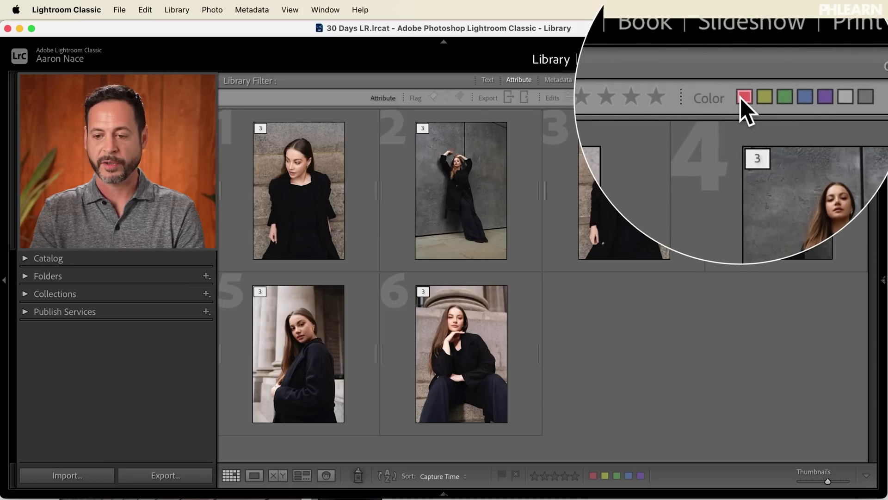
# Filter the grid to red-labeled virtual copies only and select all of them.
pyautogui.click(743, 97)
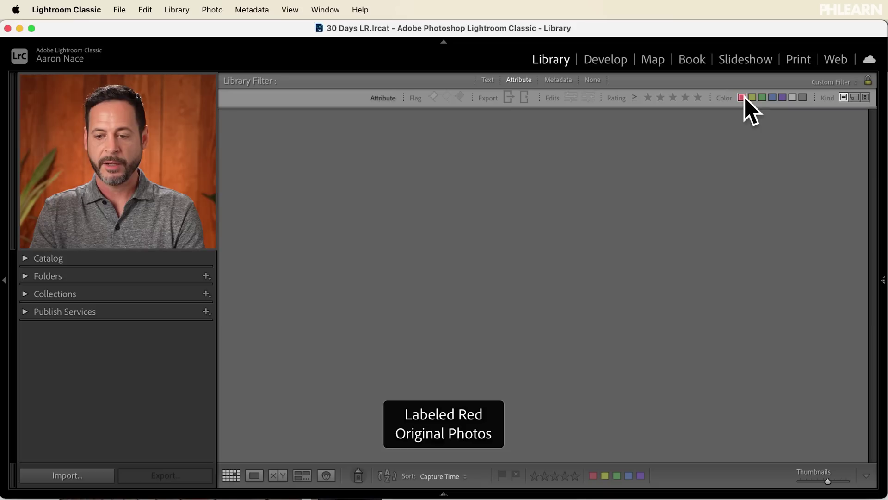
pyautogui.click(854, 98)
pyautogui.click(843, 97)
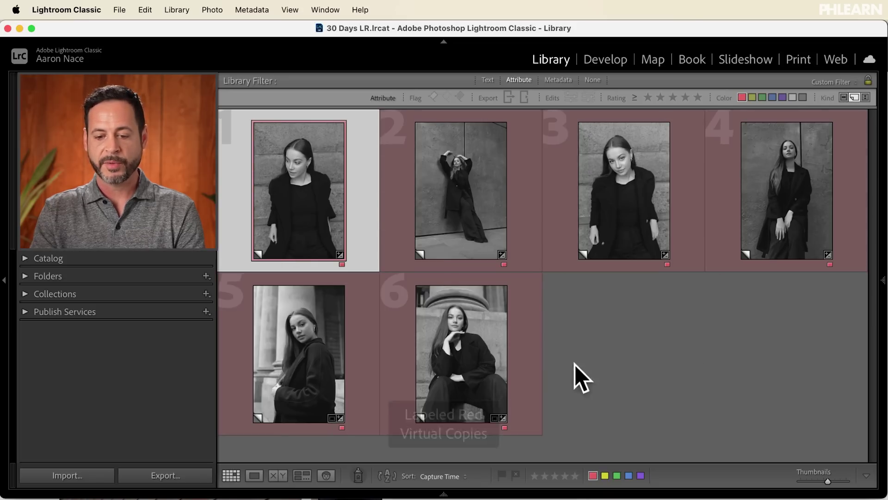
pyautogui.press('super+a')
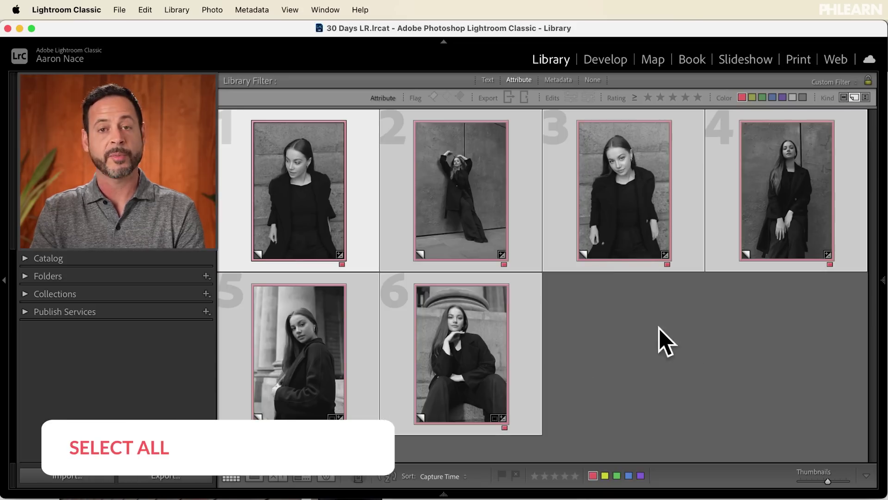
# Open the export settings for the selected black-and-white copies and set the custom filename text to B&W.
pyautogui.click(121, 11)
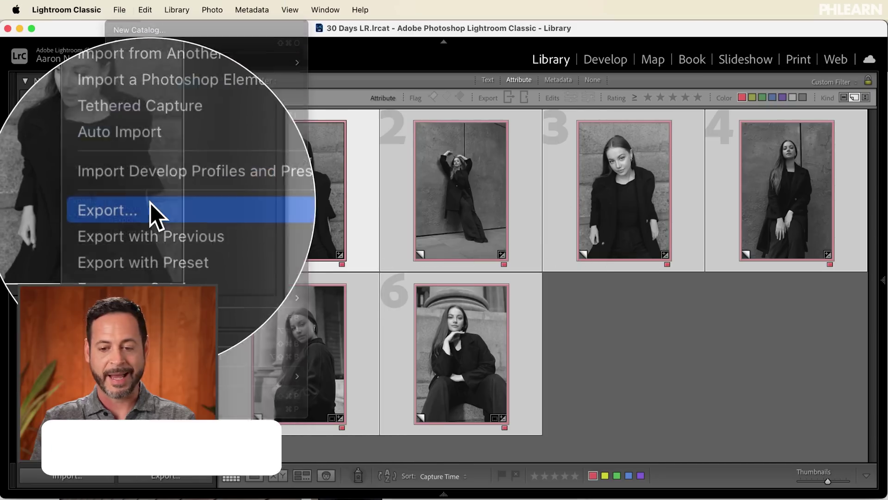
pyautogui.click(151, 203)
pyautogui.click(452, 236)
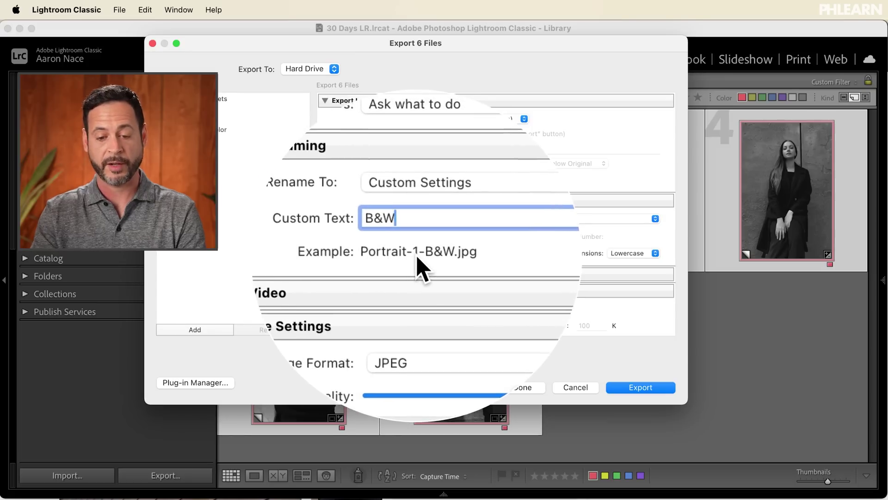
# Export the black-and-white copies into a new folder named B&W inside the Export folder, and deselect them.
pyautogui.click(633, 391)
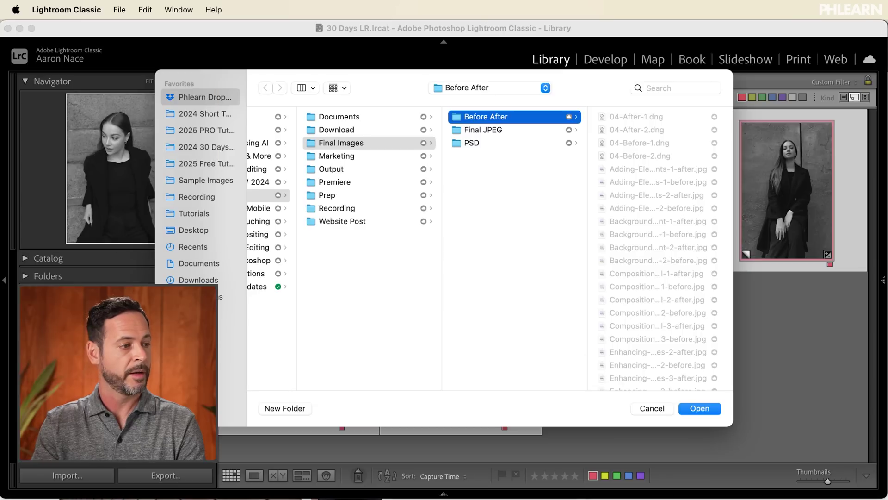
pyautogui.moveTo(139, 324); pyautogui.dragTo(407, 274)
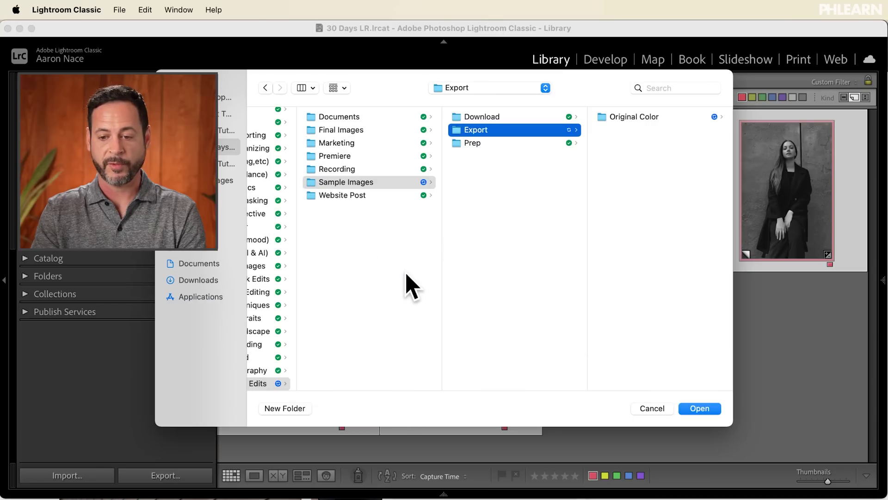
pyautogui.press('shift+super+n')
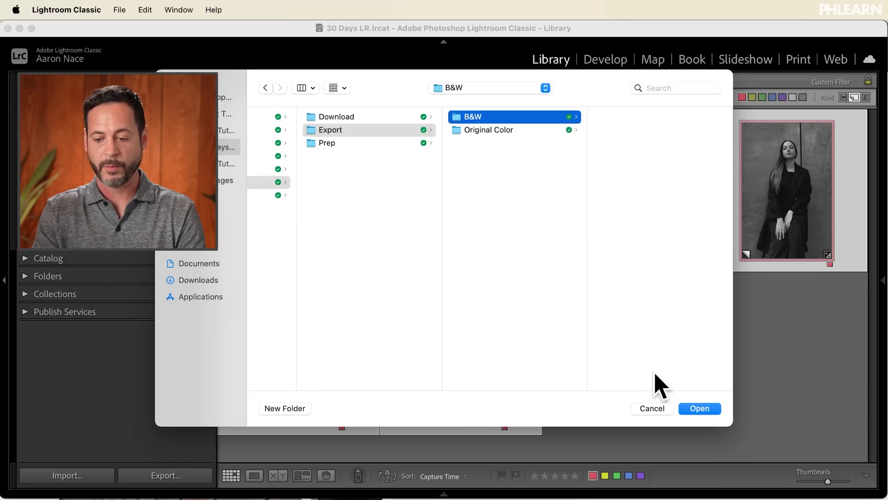
pyautogui.click(700, 408)
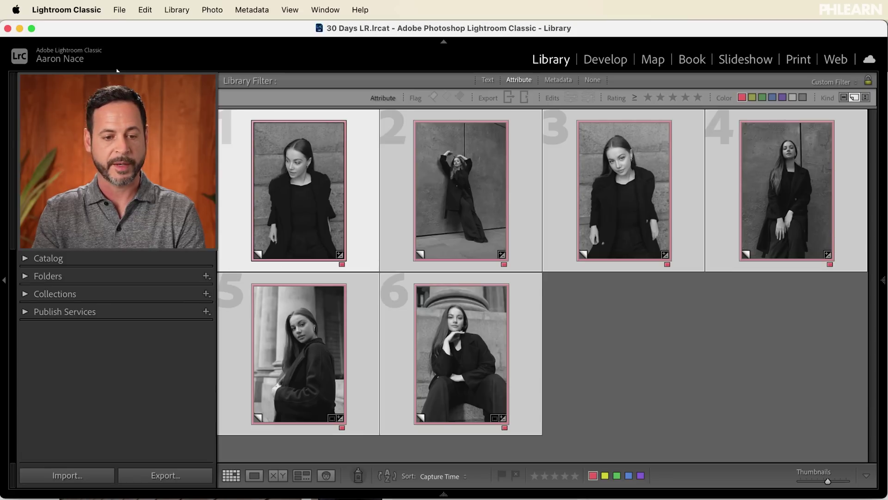
pyautogui.click(632, 317)
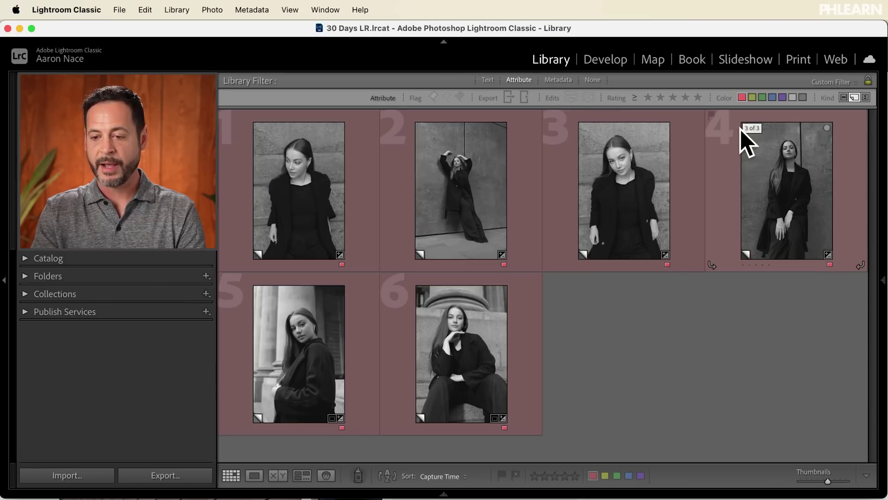
# Switch the color filter from red to yellow to show only the yellow-labeled virtual copies.
pyautogui.click(753, 97)
pyautogui.click(742, 97)
pyautogui.click(649, 395)
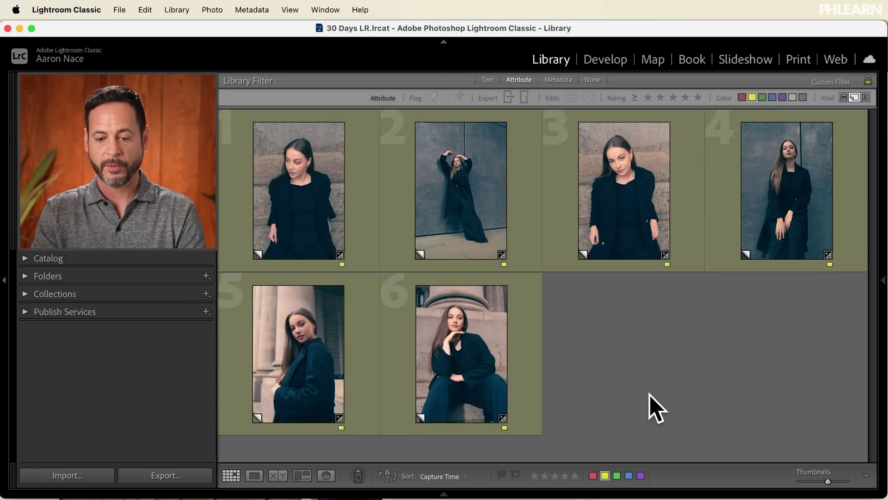
# Select all yellow-labeled copies, open their export settings, and set the custom filename text to Color-Grade.
pyautogui.press('super+a')
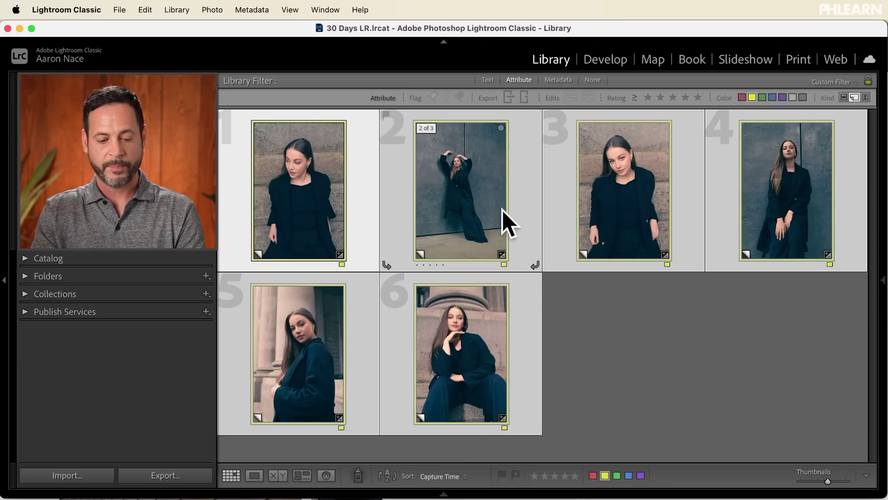
pyautogui.click(119, 9)
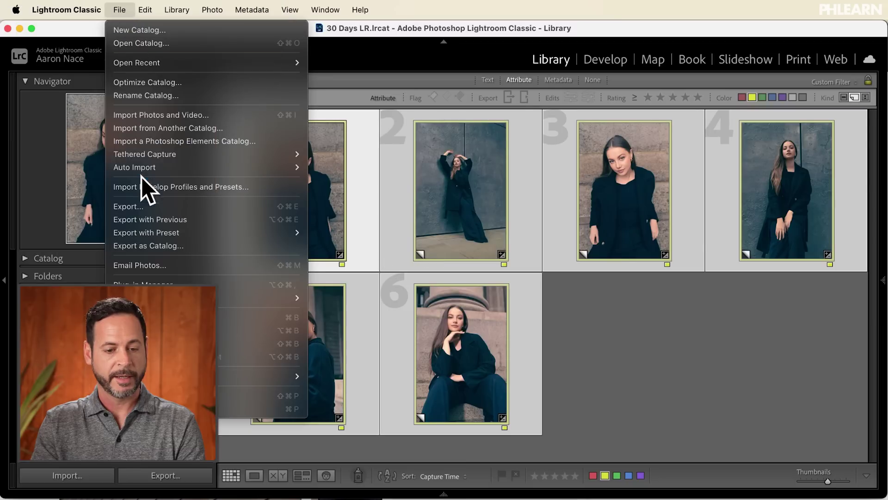
pyautogui.click(146, 202)
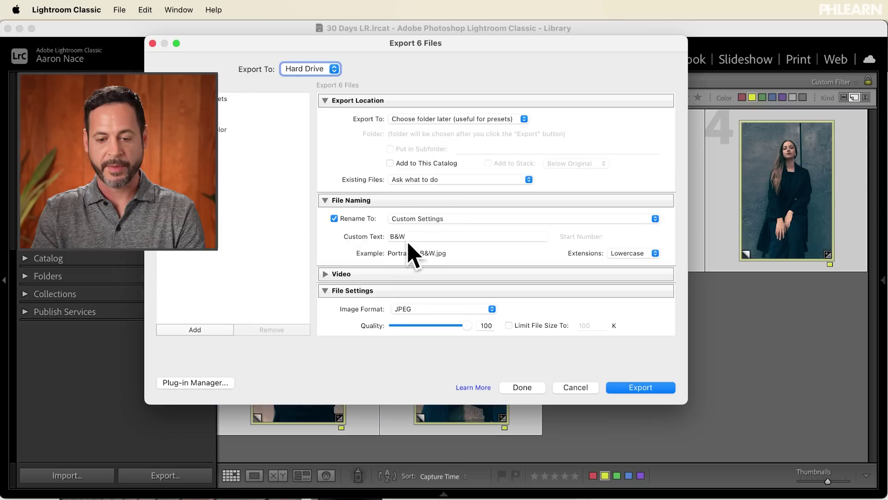
pyautogui.click(424, 237)
pyautogui.write('Co')
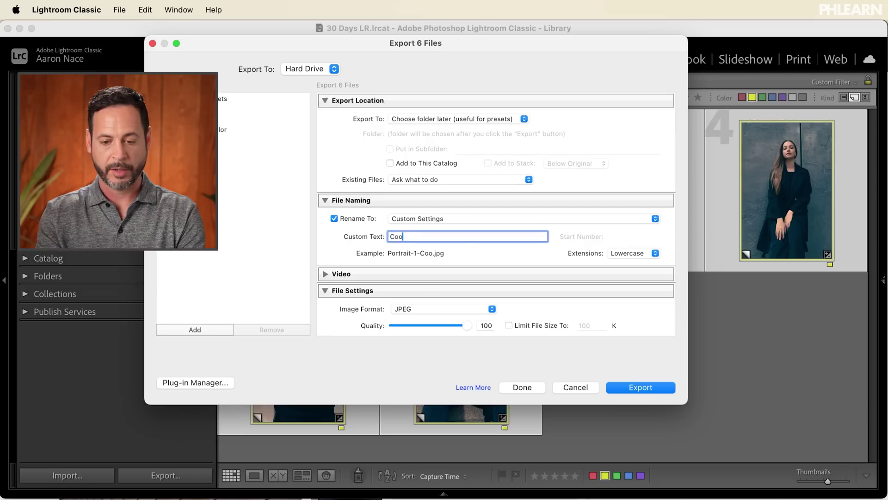
pyautogui.write('lor-Grade')
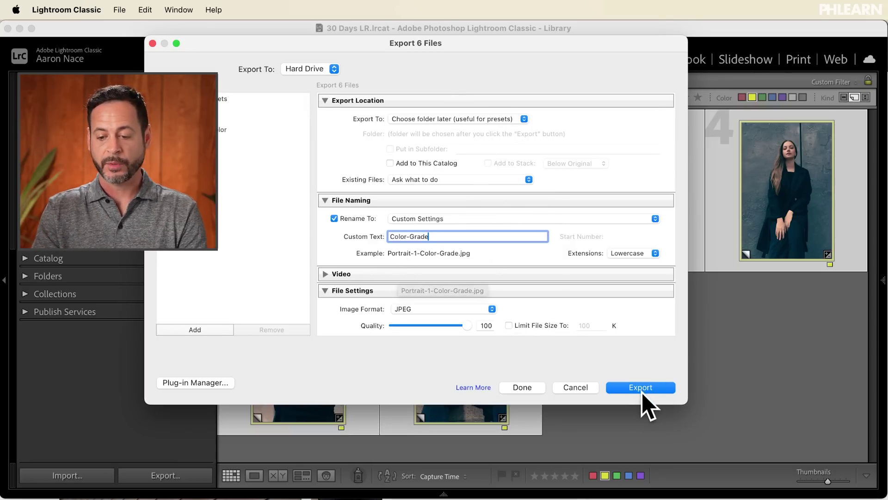
# Export the selected copies into a new folder named Color Grade inside the Export folder of Sample Images.
pyautogui.click(643, 388)
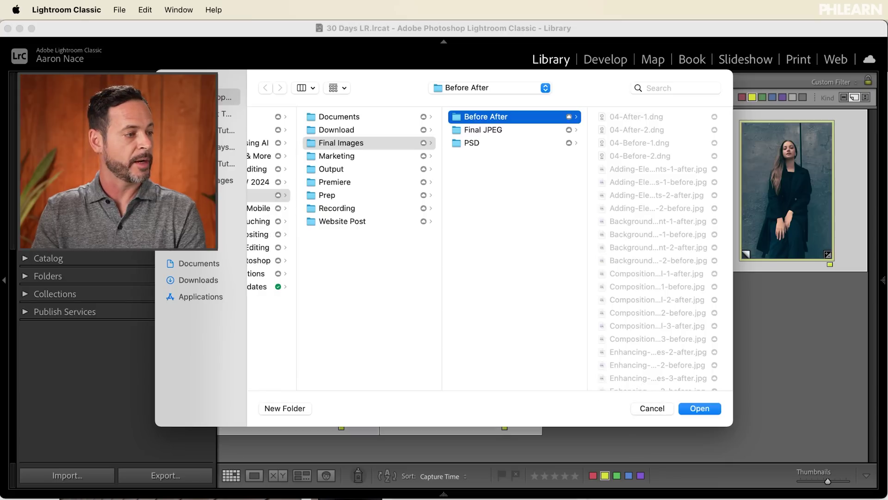
pyautogui.moveTo(525, 163); pyautogui.dragTo(524, 163)
pyautogui.press('super+shift+n')
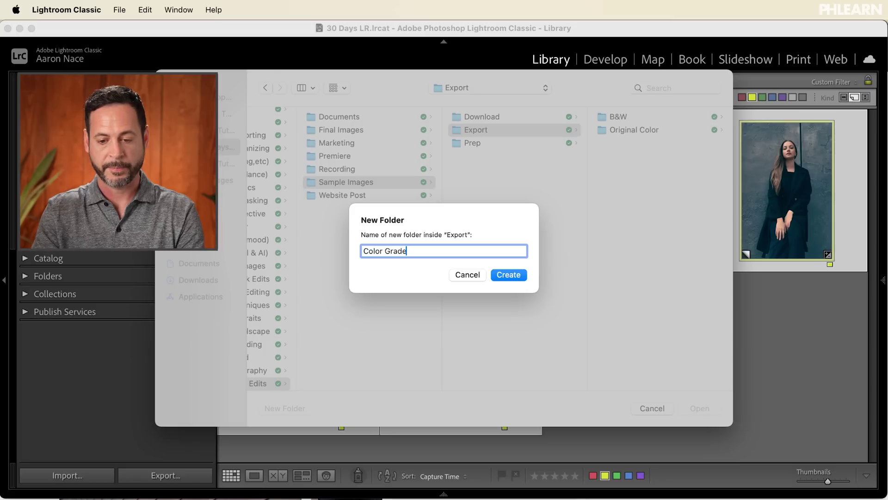
pyautogui.click(509, 275)
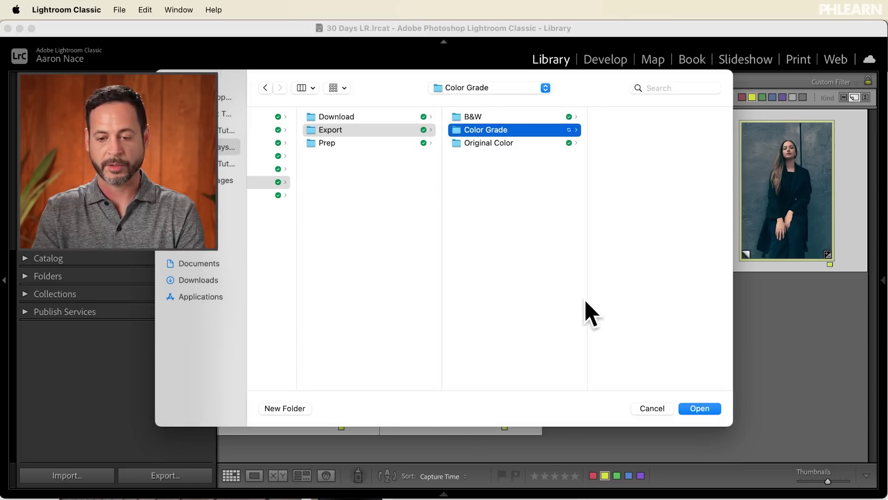
pyautogui.click(694, 408)
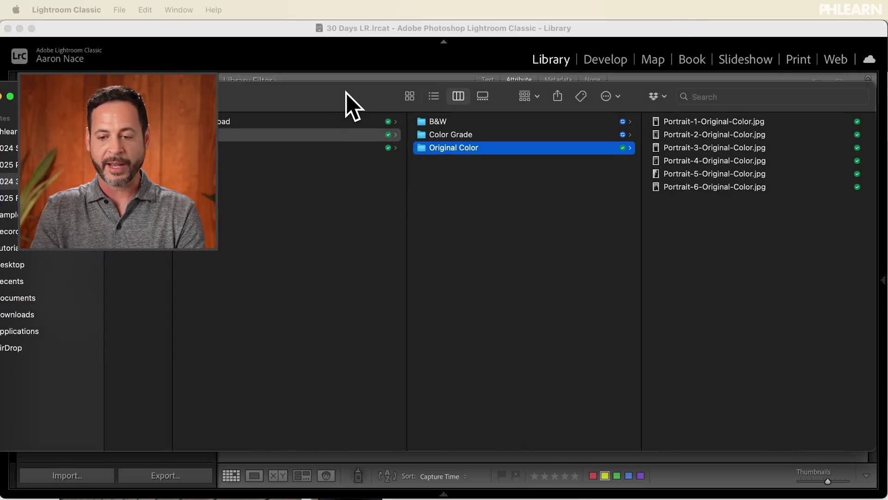
# Switch to the Finder window showing the Export folder, resize and reposition it, and narrow the subfolder column to fit the full file names.
pyautogui.moveTo(841, 83); pyautogui.dragTo(747, 89)
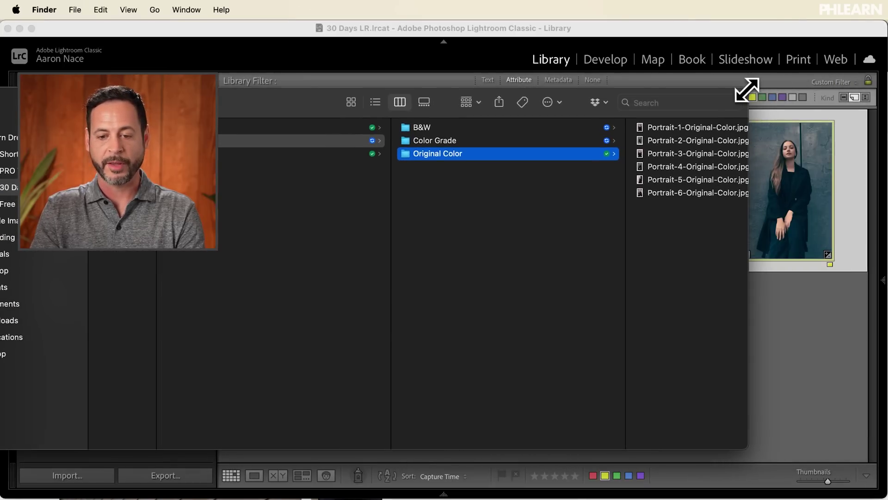
pyautogui.moveTo(310, 96); pyautogui.dragTo(391, 96)
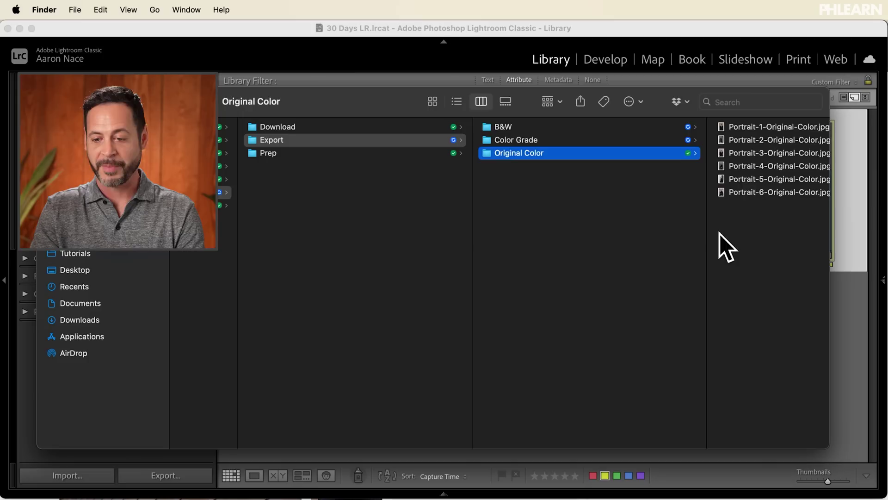
pyautogui.moveTo(706, 230); pyautogui.dragTo(618, 231)
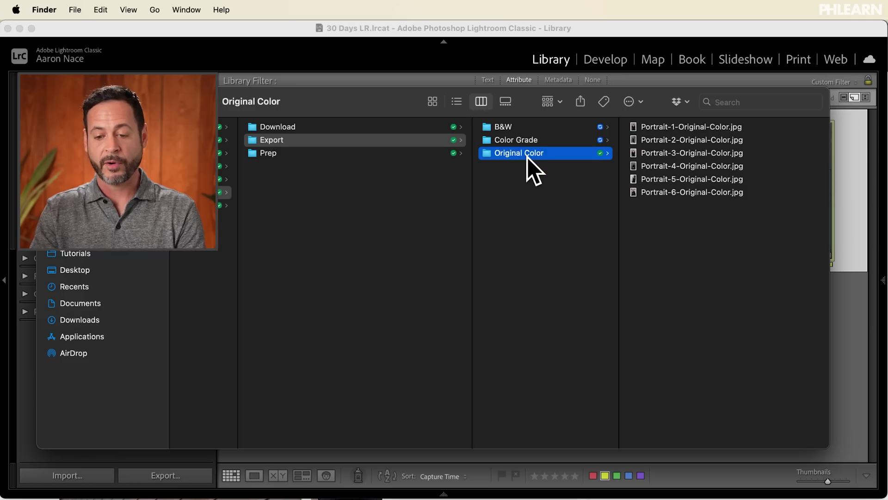
# Preview the exported JPEGs in the Original Color folder one after another, and return to the folder.
pyautogui.press('space')
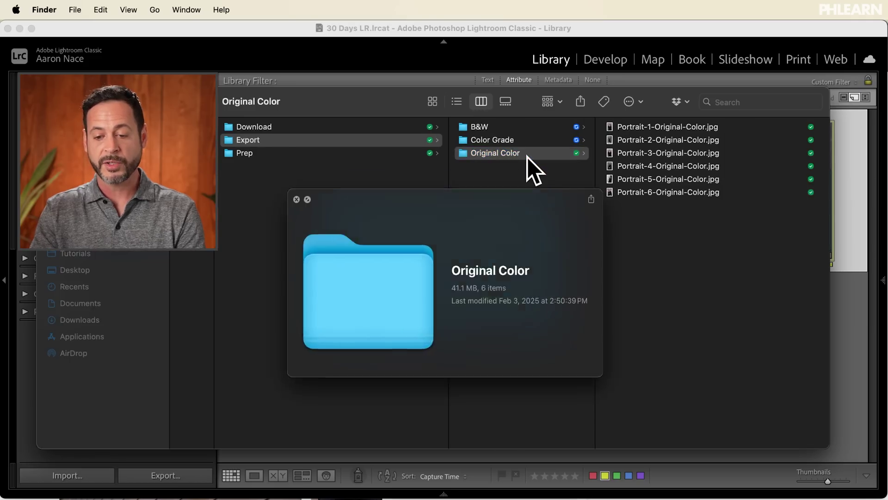
pyautogui.press('space')
pyautogui.click(658, 127)
pyautogui.press('space')
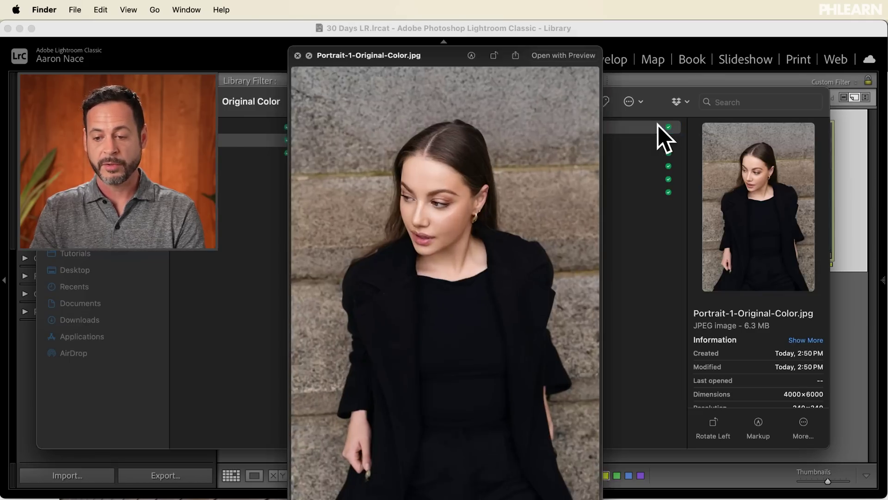
pyautogui.press('Down')
pyautogui.press('Down')
pyautogui.press('Down')
pyautogui.press('Down')
pyautogui.press('Down')
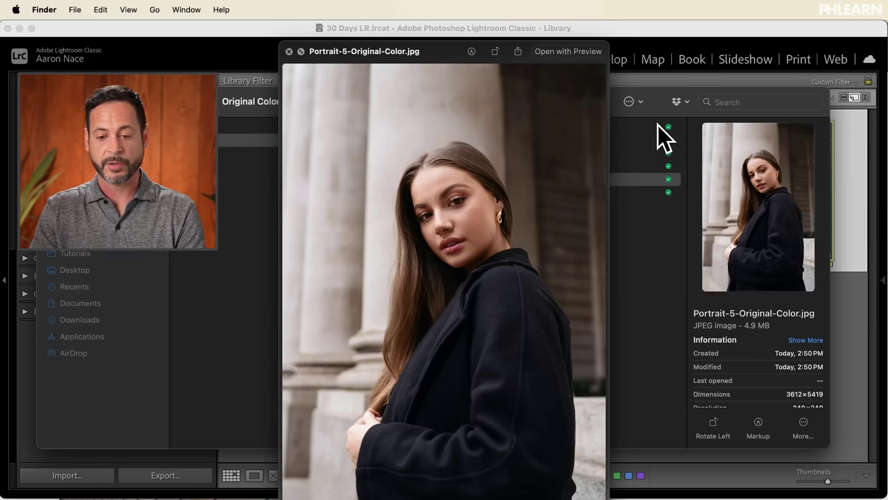
pyautogui.press('space')
pyautogui.press('Left')
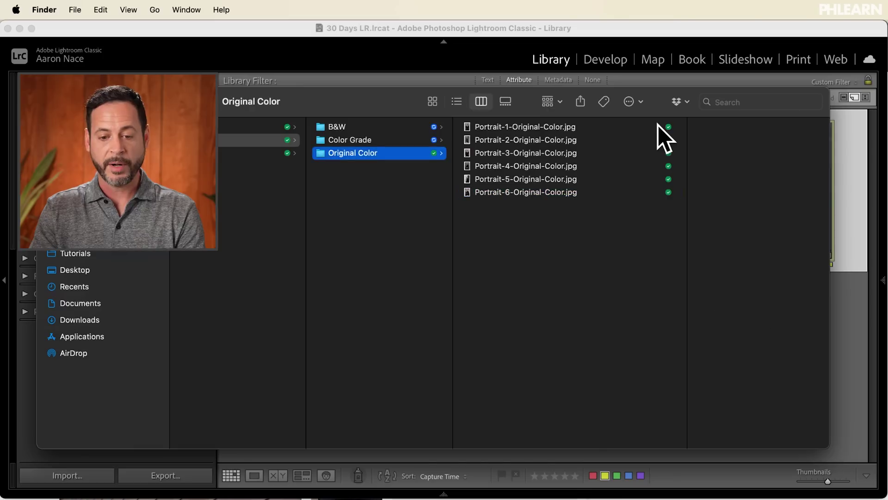
# Preview the exported JPEGs in the Color Grade folder one after another, and return to the folder.
pyautogui.press('Up')
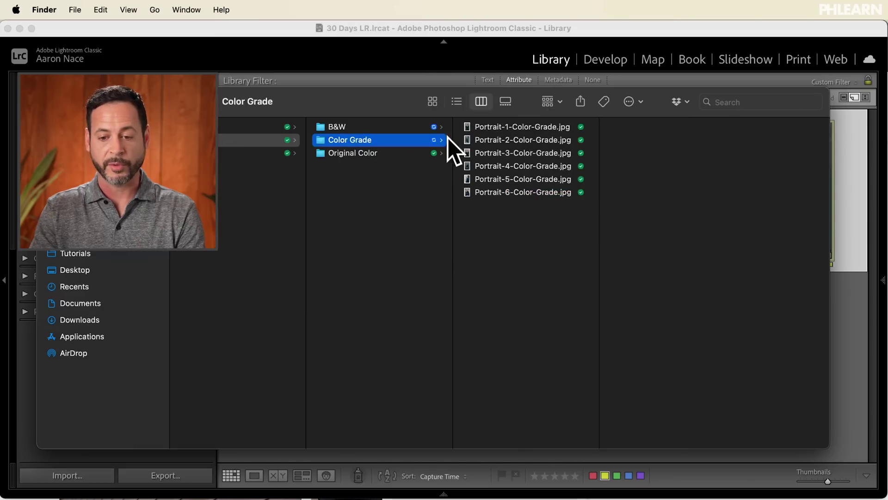
pyautogui.click(493, 131)
pyautogui.press('space')
pyautogui.press('Down')
pyautogui.press('Down')
pyautogui.press('Down')
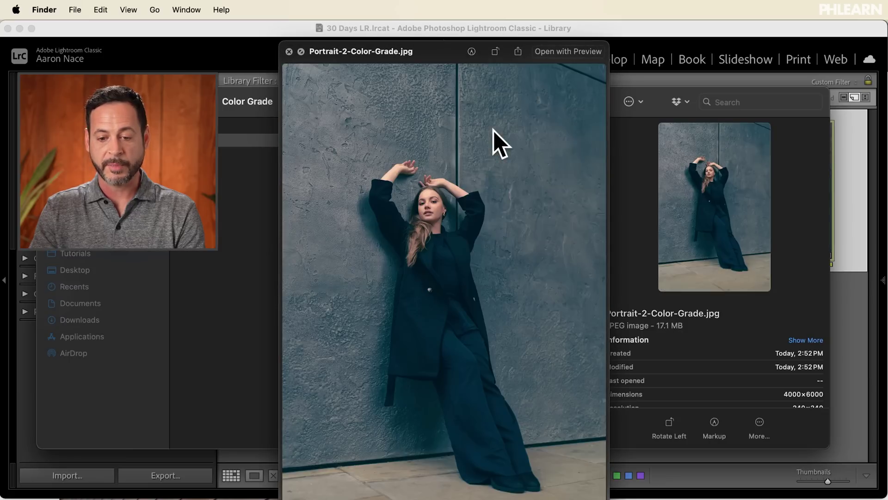
pyautogui.press('Down')
pyautogui.press('Down')
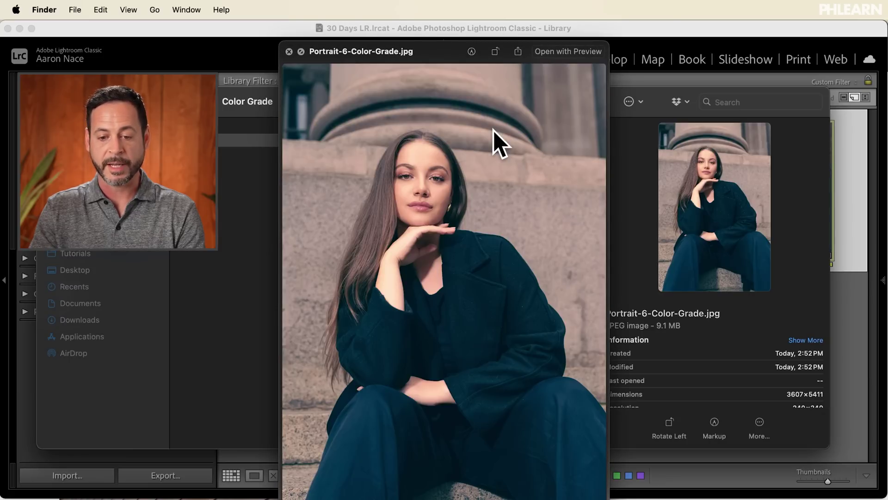
pyautogui.press('space')
pyautogui.press('Left')
# Preview the exported JPEGs in the B&W folder, and compare their file names with those in the Color Grade folder.
pyautogui.press('Up')
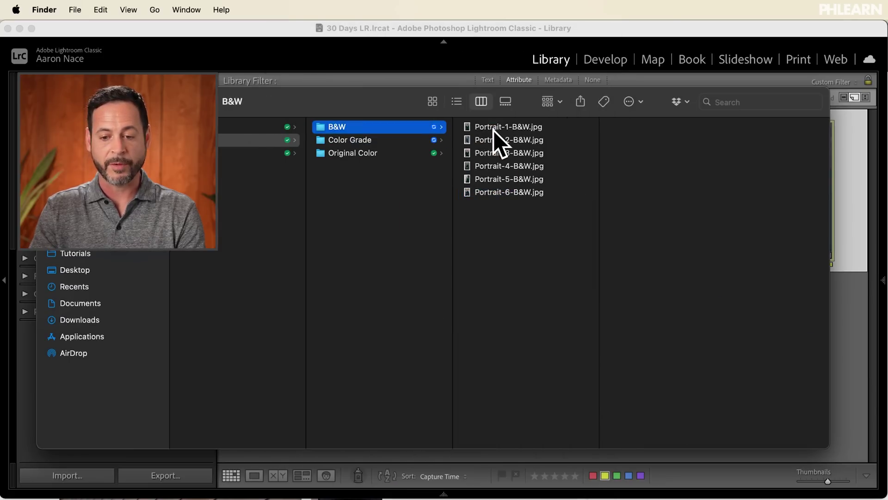
pyautogui.press('Right')
pyautogui.press('space')
pyautogui.press('Down')
pyautogui.press('Down')
pyautogui.press('Down')
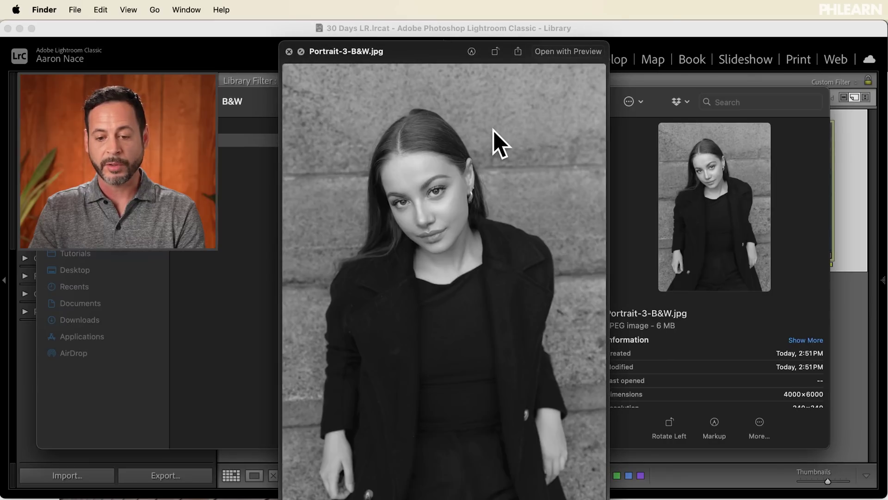
pyautogui.press('Down')
pyautogui.press('Down')
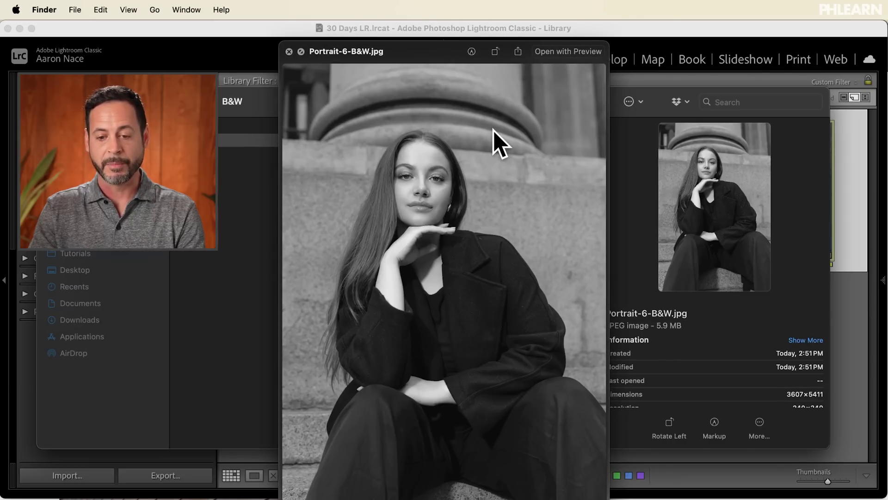
pyautogui.press('Up')
pyautogui.press('Up')
pyautogui.press('Up')
pyautogui.press('Left')
pyautogui.press('space')
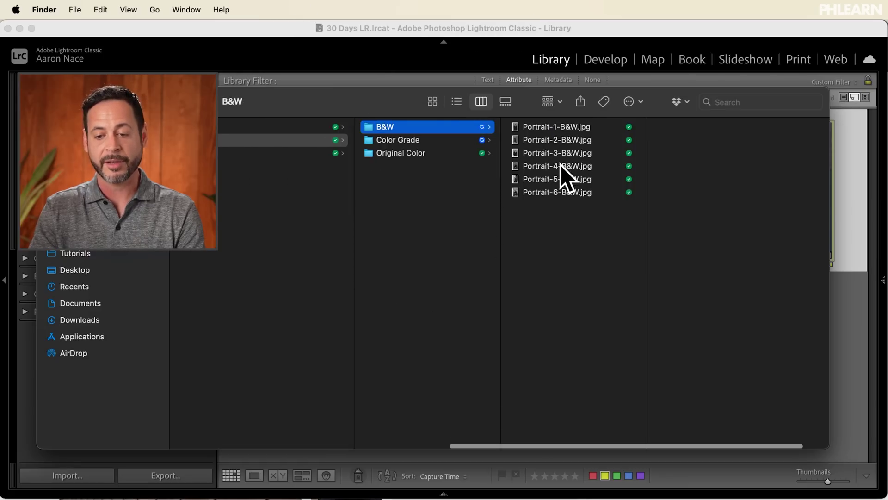
pyautogui.click(412, 140)
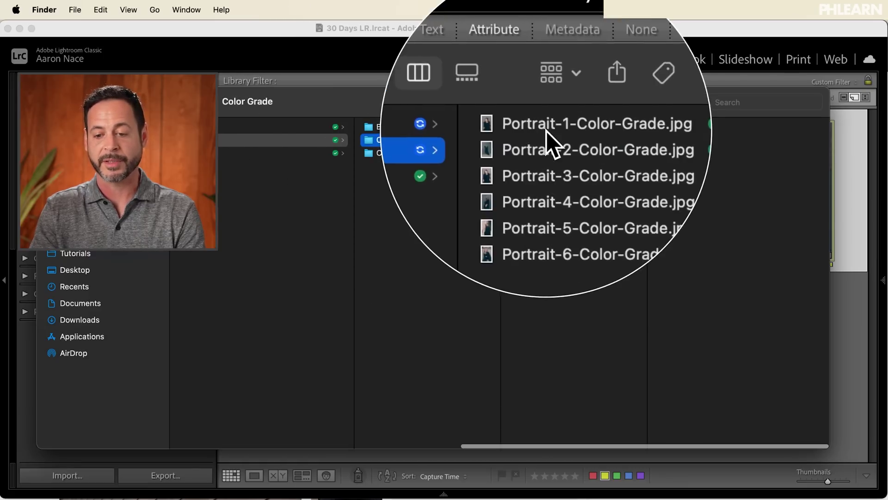
# Switch back to Lightroom Classic, clear the yellow color filter, and show master photos together with virtual copies.
pyautogui.click(526, 30)
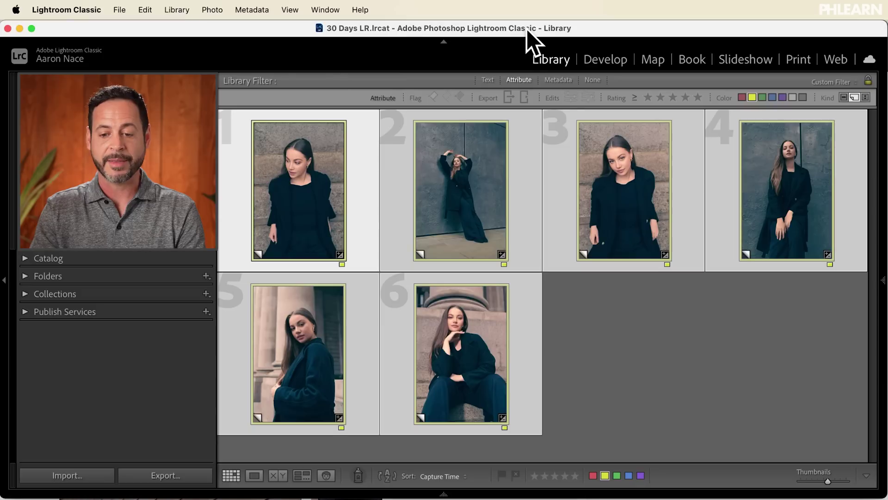
pyautogui.press('7')
pyautogui.click(845, 99)
pyautogui.click(855, 97)
pyautogui.click(754, 99)
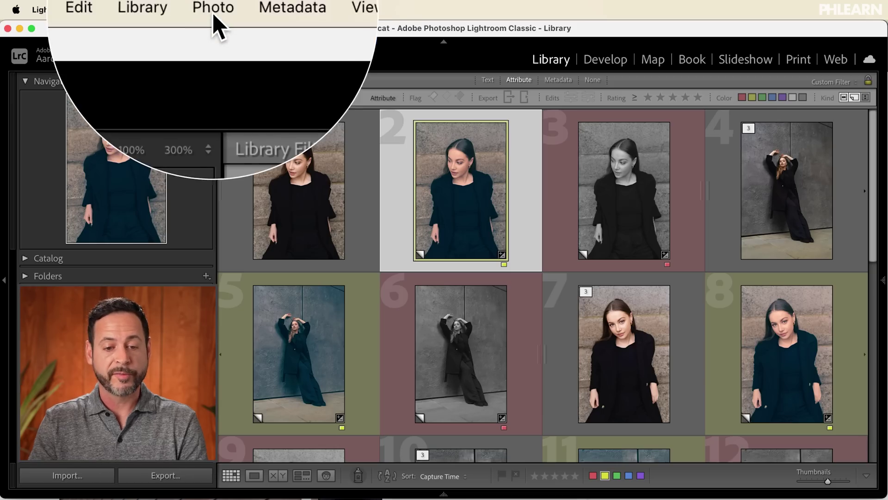
# Collapse all photo stacks in the grid, and briefly expand the second portrait's stack to check its versions.
pyautogui.click(213, 9)
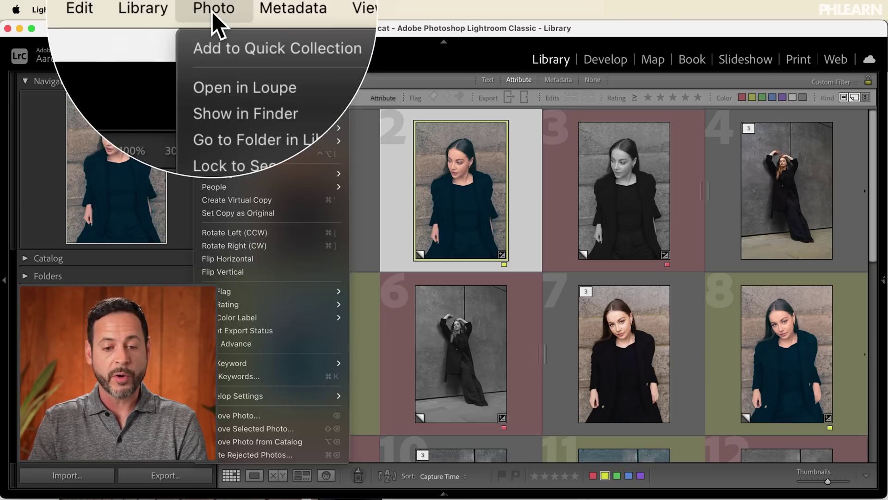
pyautogui.moveTo(240, 175)
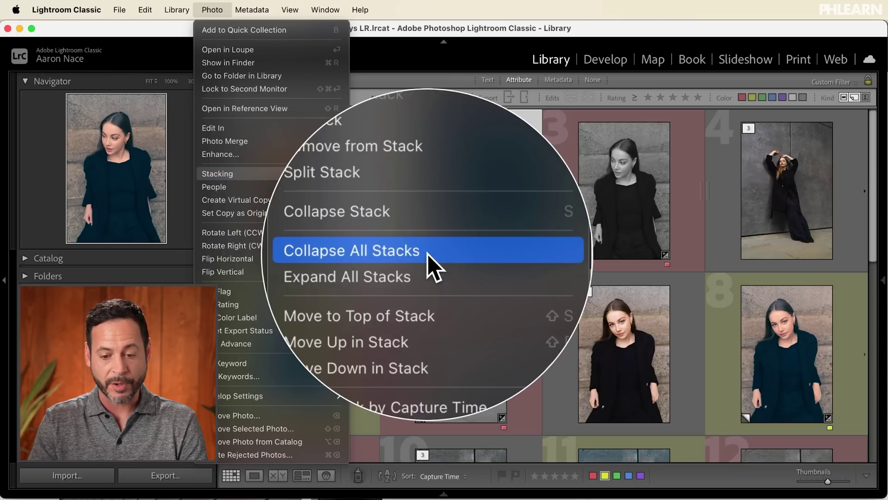
pyautogui.click(427, 254)
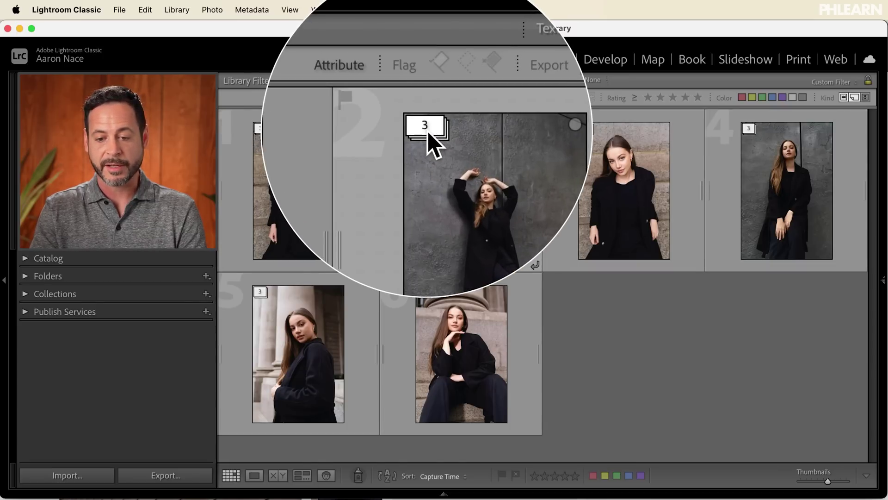
pyautogui.click(425, 129)
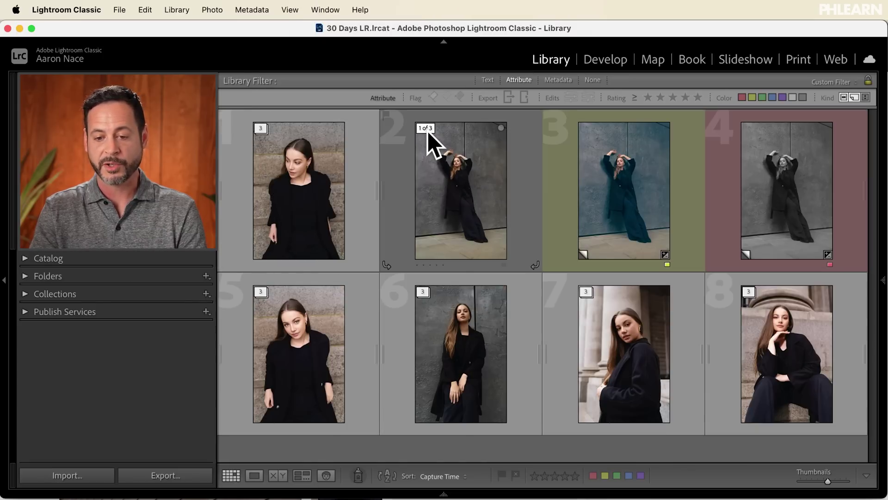
pyautogui.click(427, 129)
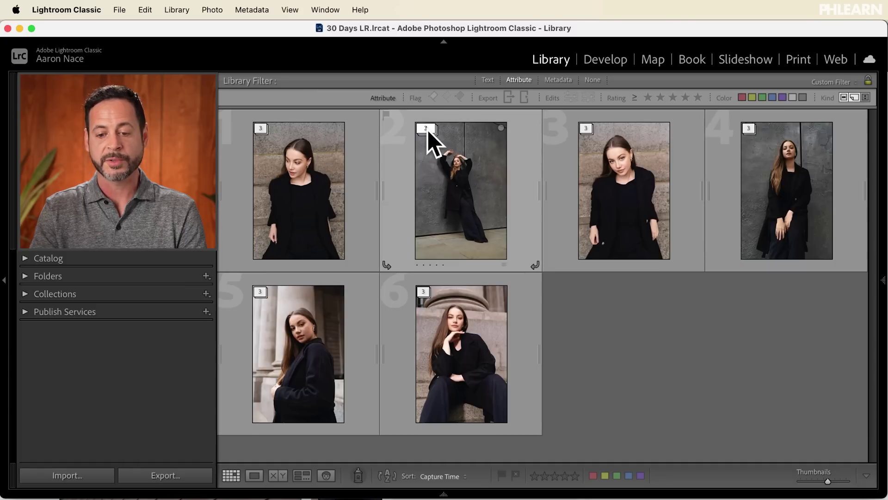